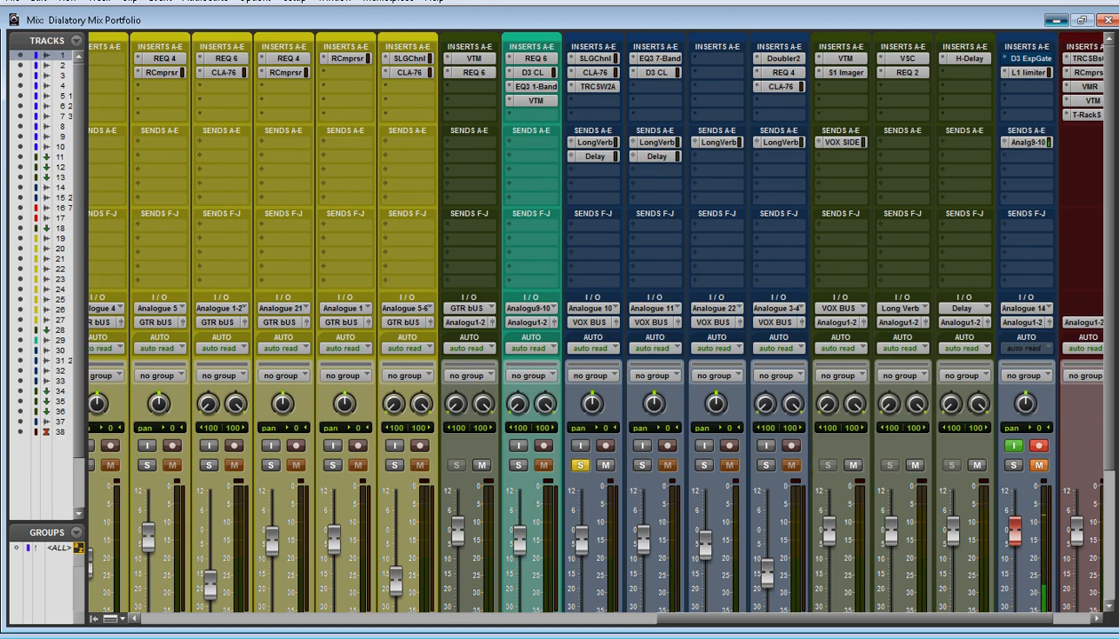
# Switch to the Edit window and audition the soloed LD Vox track in short passages up to about bar 62
pyautogui.hotkey('ctrl', '=')
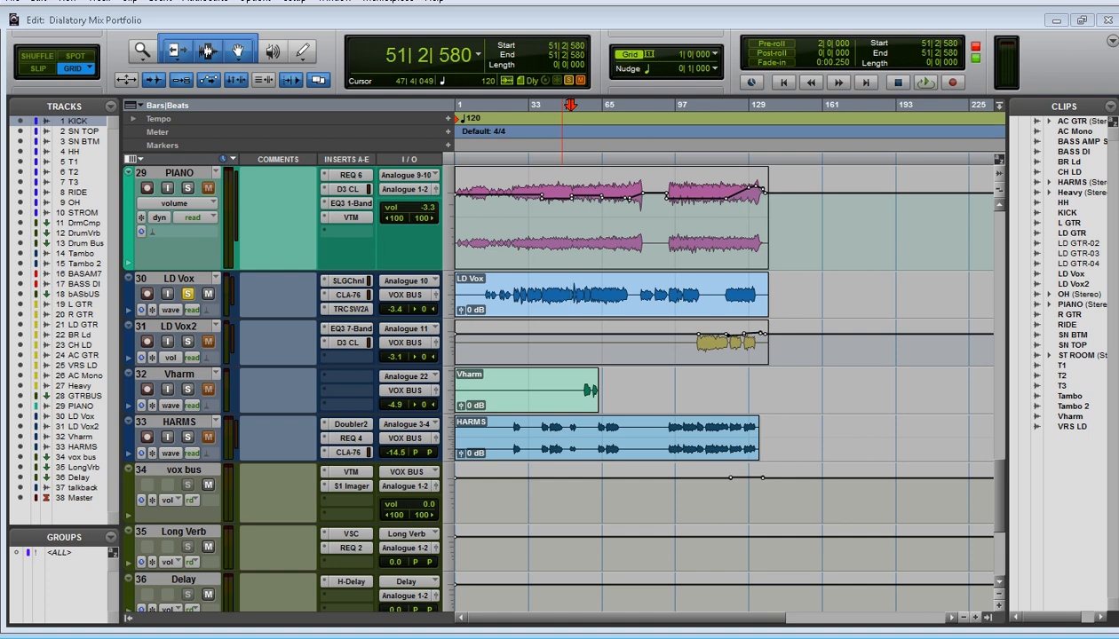
pyautogui.press('space')
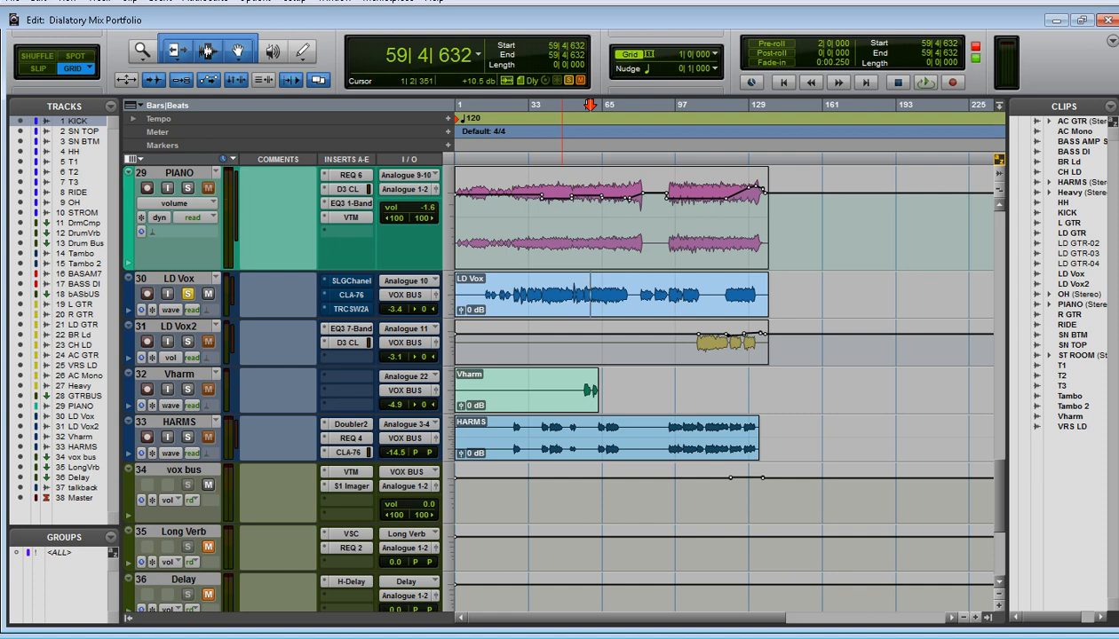
pyautogui.press('space')
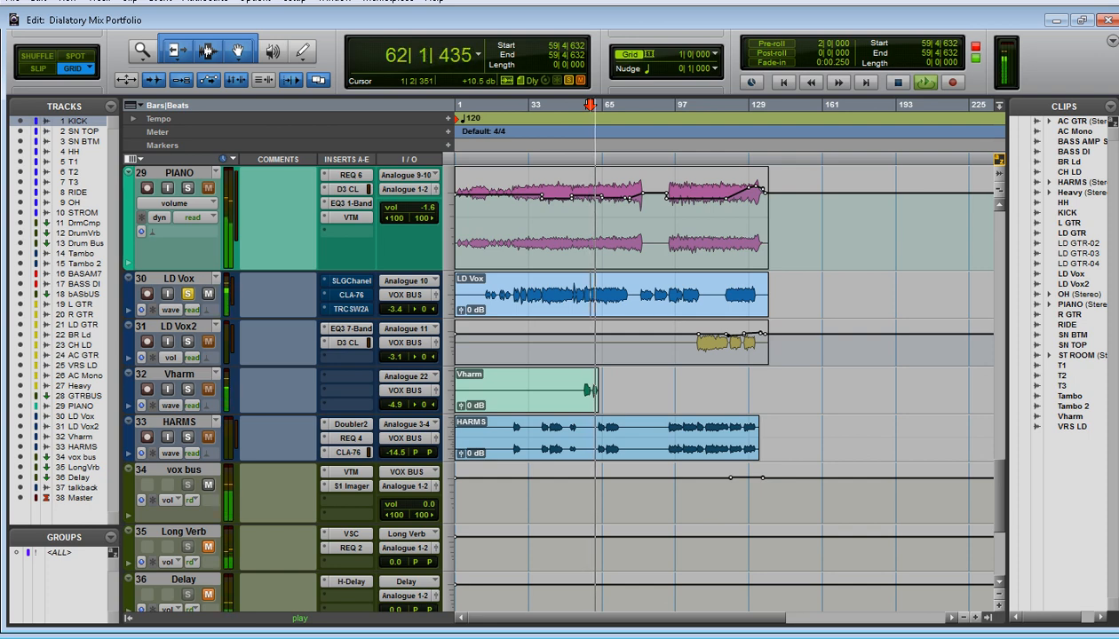
pyautogui.press('space')
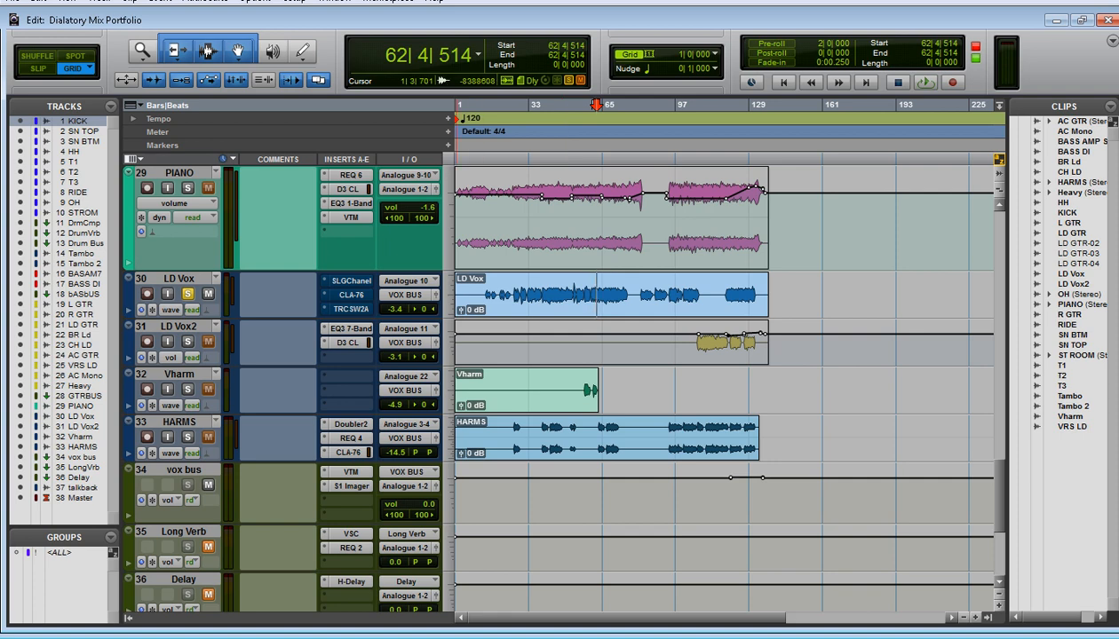
# Enlarge the LD Vox track's height and magnify its waveform around bar 62
pyautogui.moveTo(449, 317); pyautogui.dragTo(448, 453)
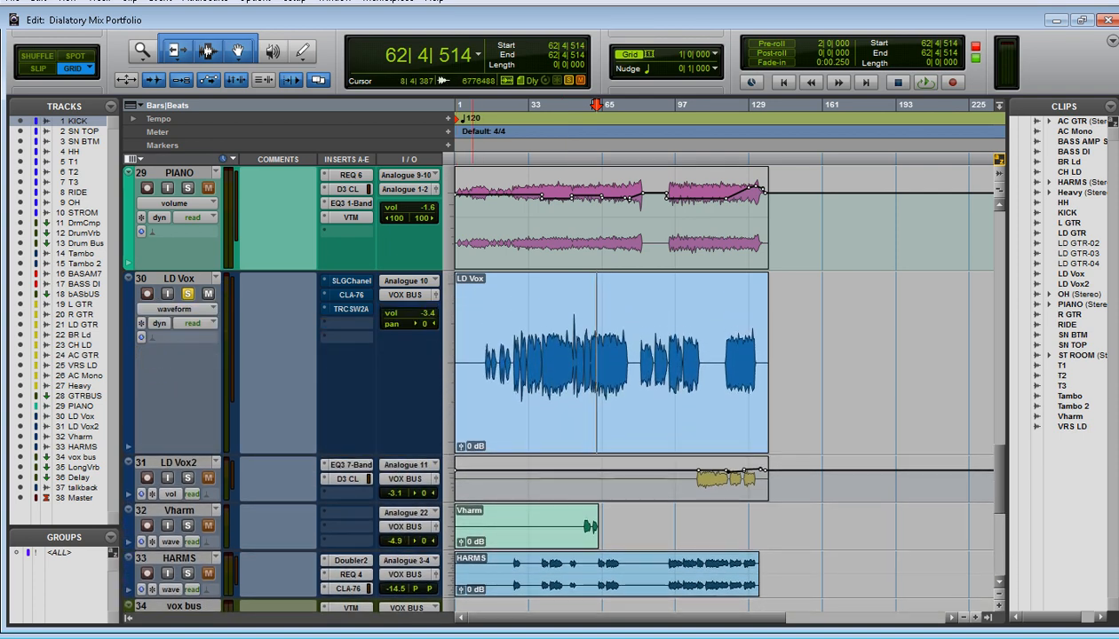
pyautogui.scroll(1, 524, 479)
pyautogui.scroll(-1, 533, 355)
pyautogui.press('r')
pyautogui.press('t')
pyautogui.press('t')
pyautogui.press('t')
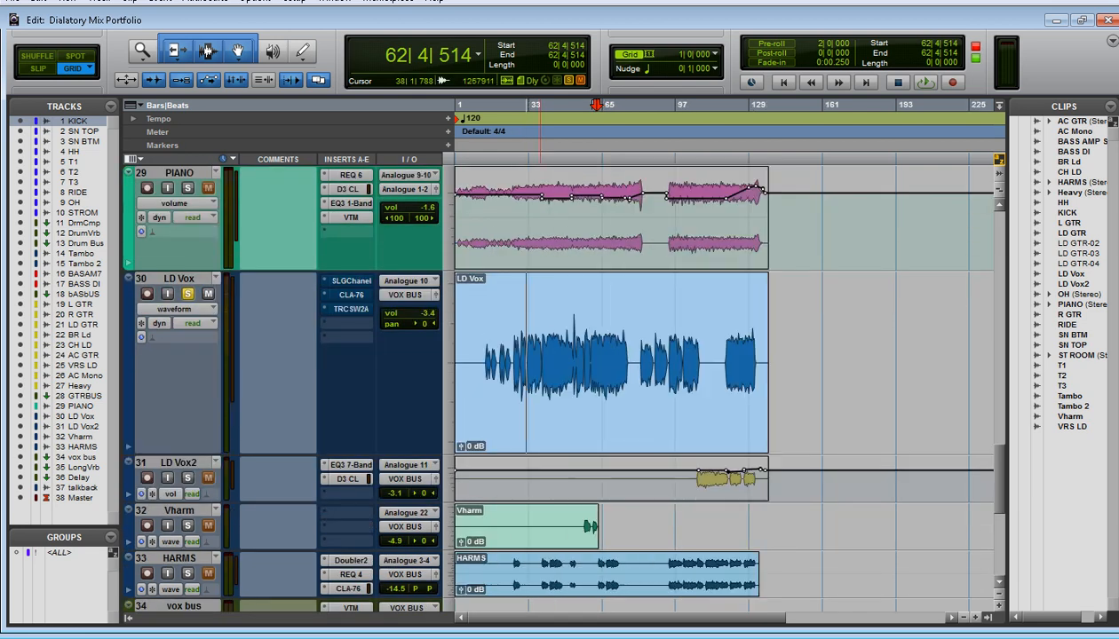
pyautogui.press('t')
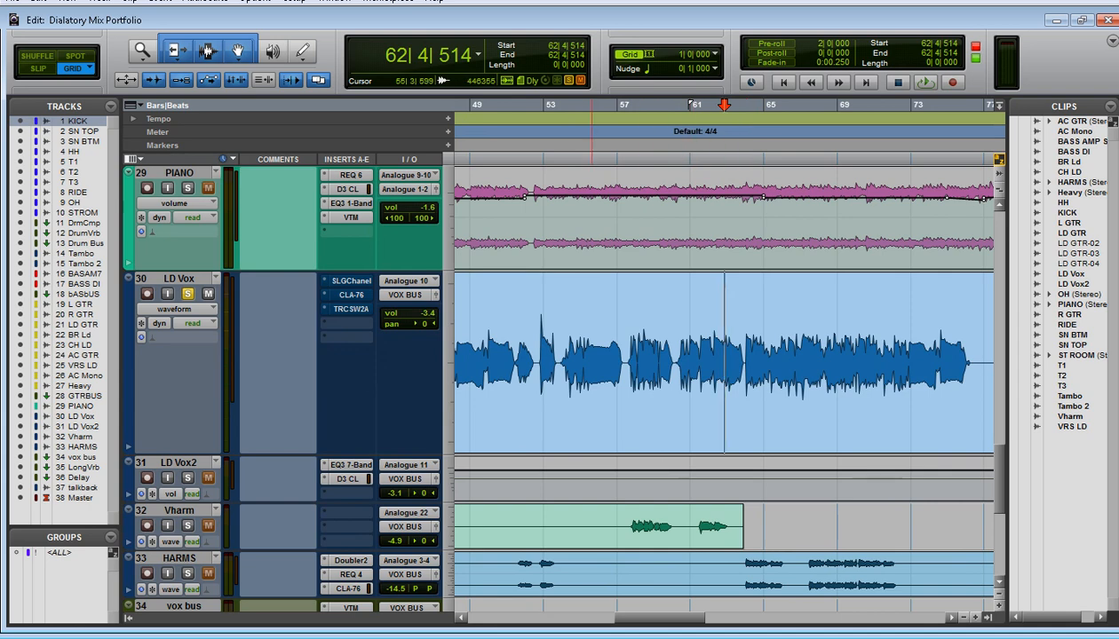
pyautogui.press('r')
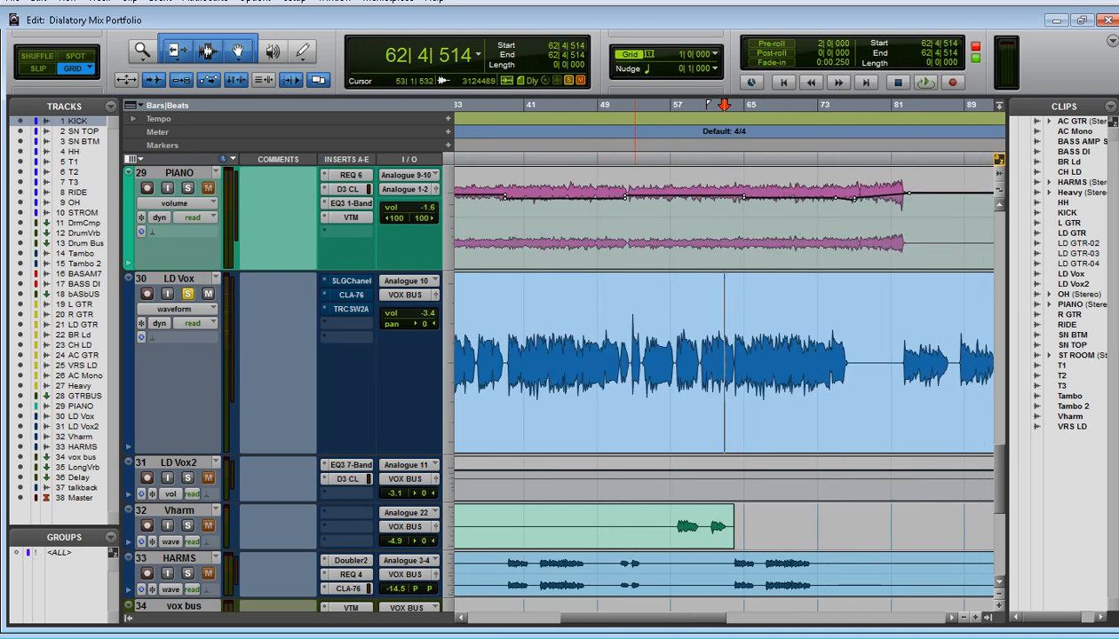
# Place the edit cursor at bar 53 in the LD Vox clip and examine the waveform's peak up close
pyautogui.click(631, 320)
pyautogui.click(624, 319)
pyautogui.click(632, 320)
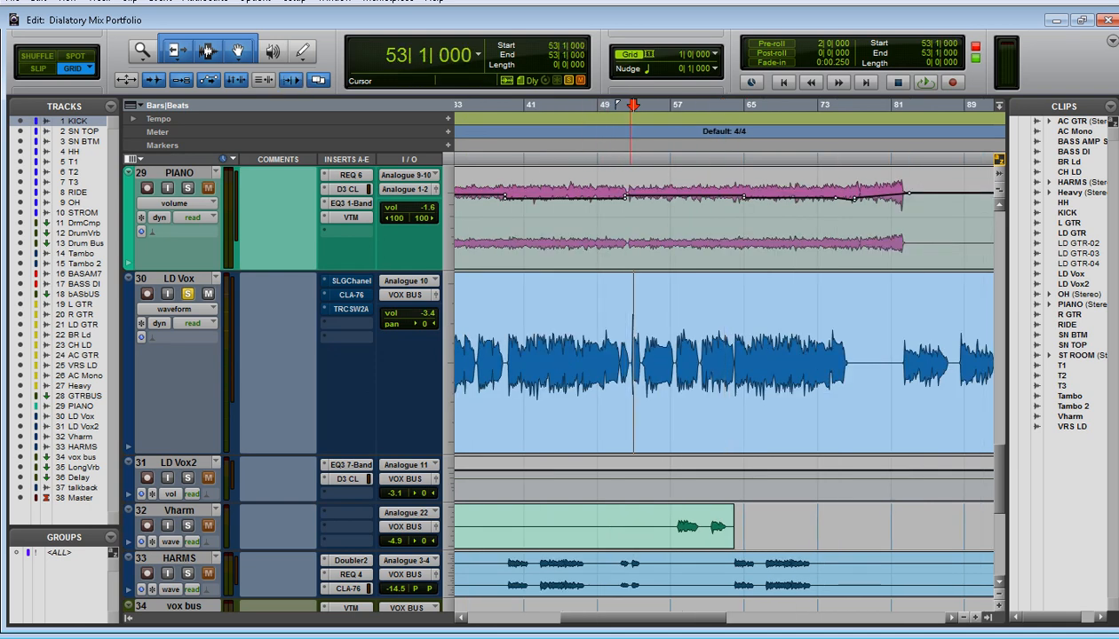
pyautogui.press('t')
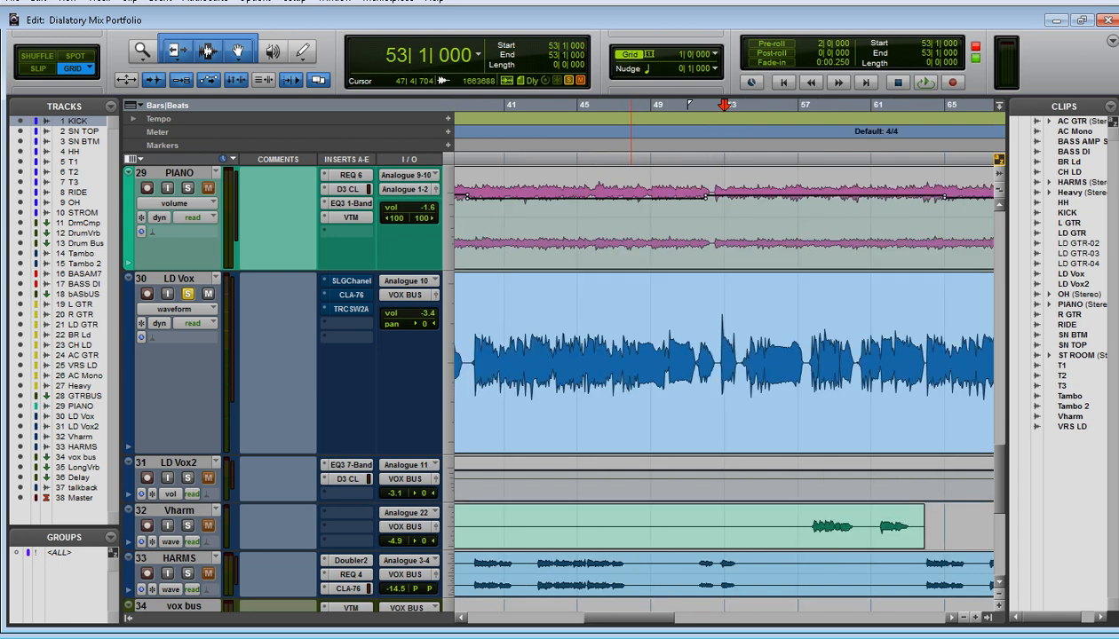
pyautogui.press('t')
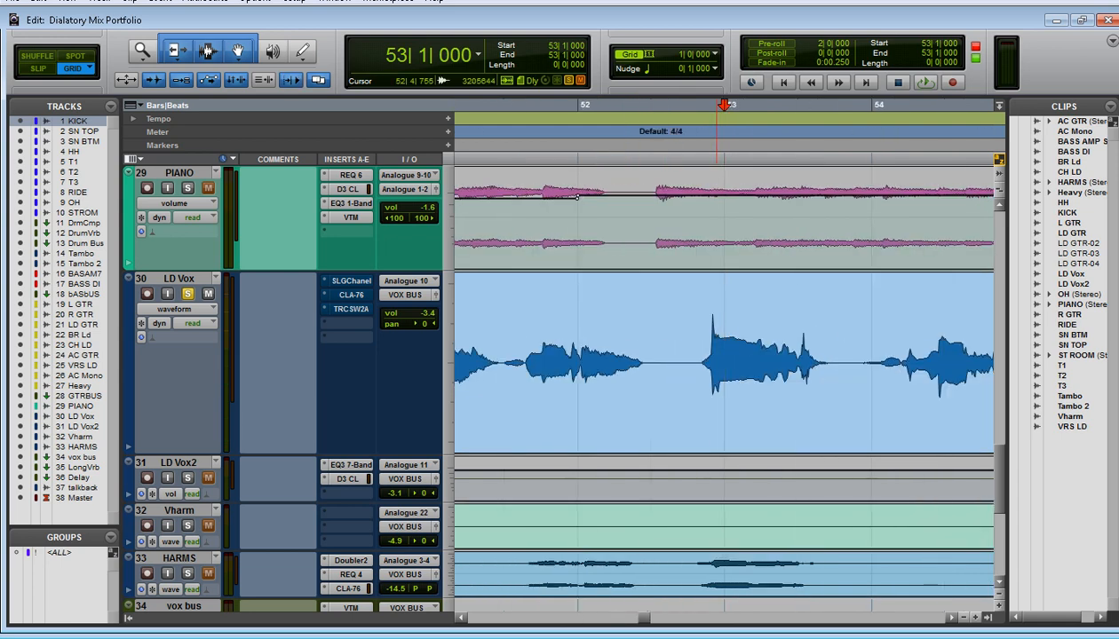
pyautogui.press('r')
pyautogui.press('r')
pyautogui.press('r')
pyautogui.press('r')
pyautogui.press('r')
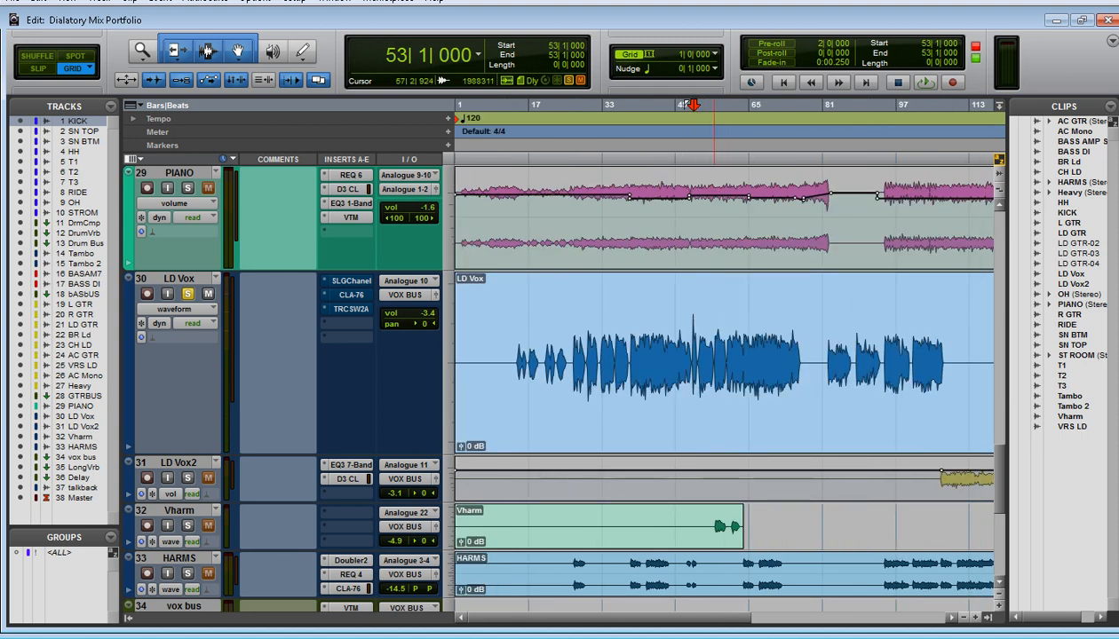
pyautogui.press('t')
pyautogui.press('t')
pyautogui.press('t')
pyautogui.press('t')
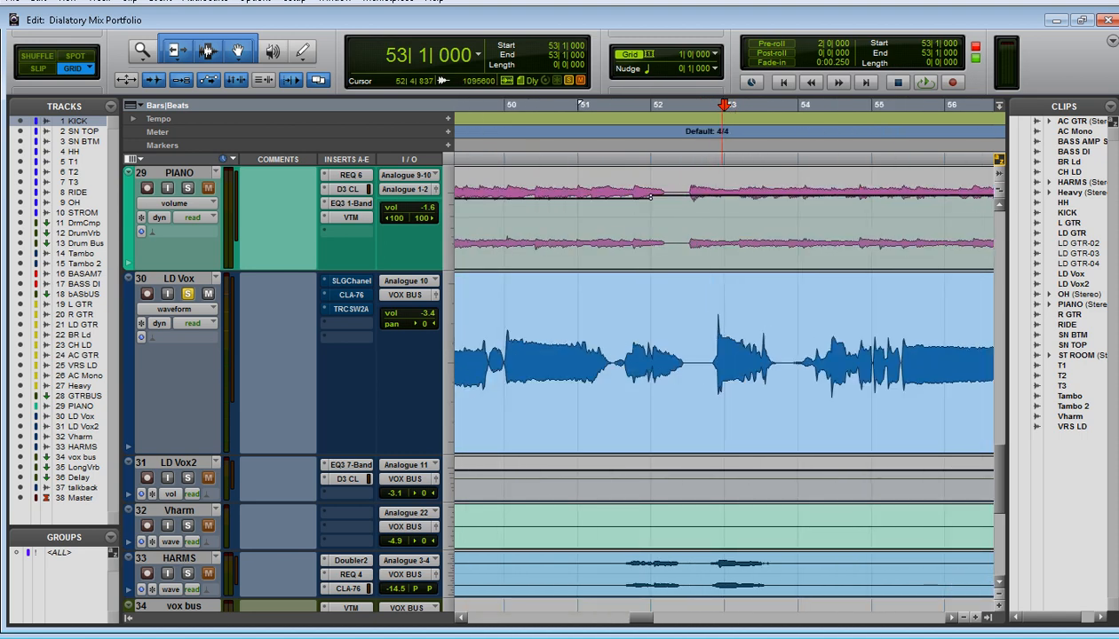
pyautogui.press('r')
pyautogui.press('r')
pyautogui.press('r')
pyautogui.press('r')
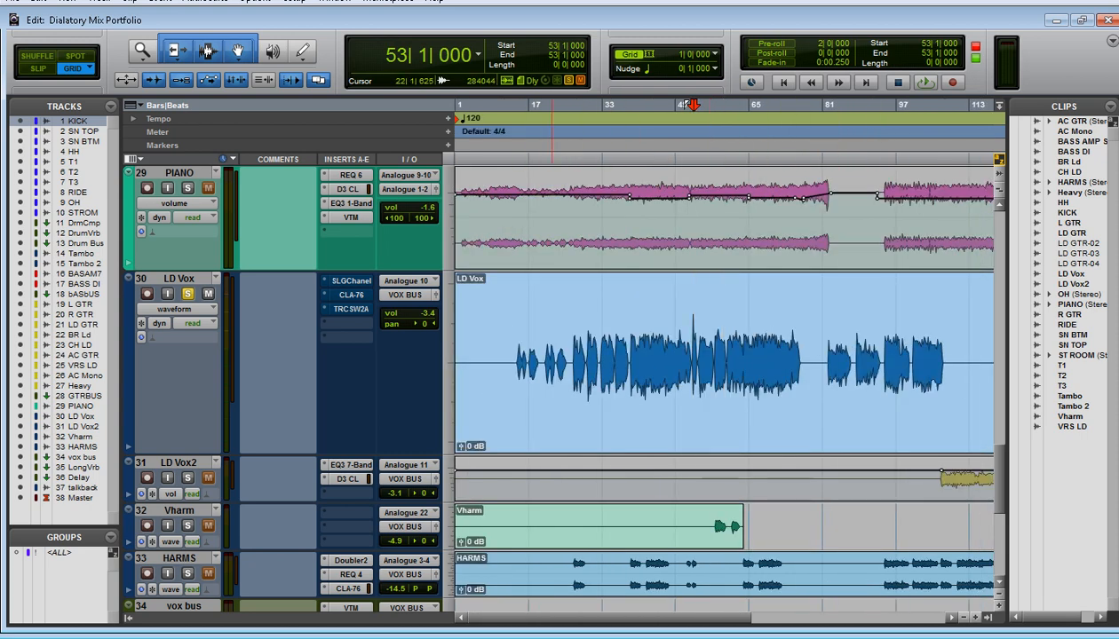
# Show the whole song's timeline and place the edit cursor at bar 39 in the LD Vox clip
pyautogui.press('r')
pyautogui.press('t')
pyautogui.press('r')
pyautogui.press('r')
pyautogui.press('t')
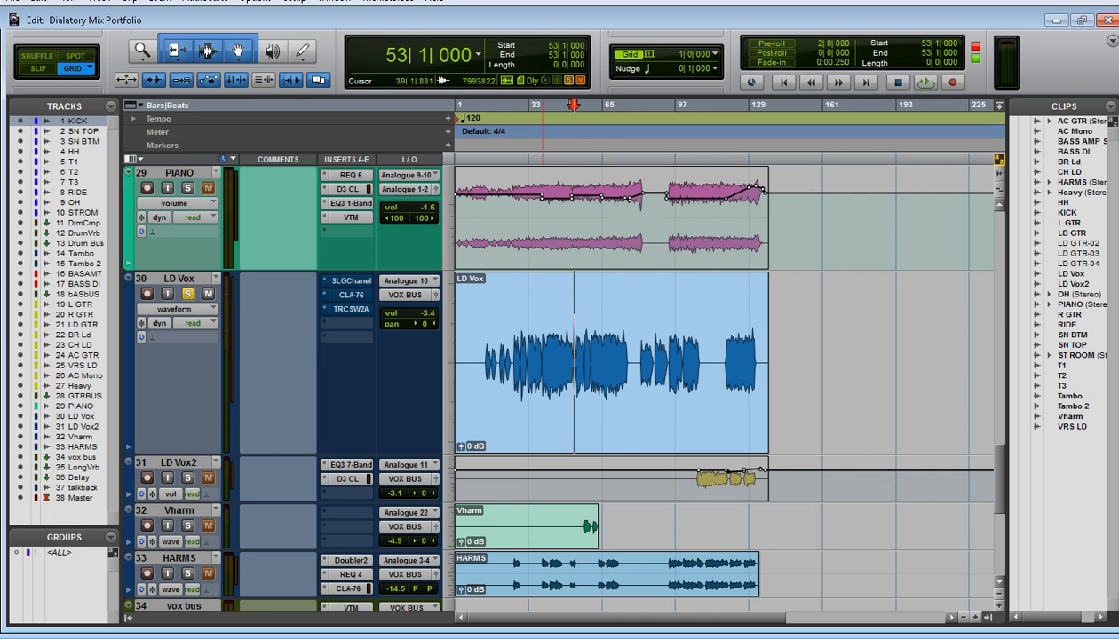
pyautogui.click(542, 324)
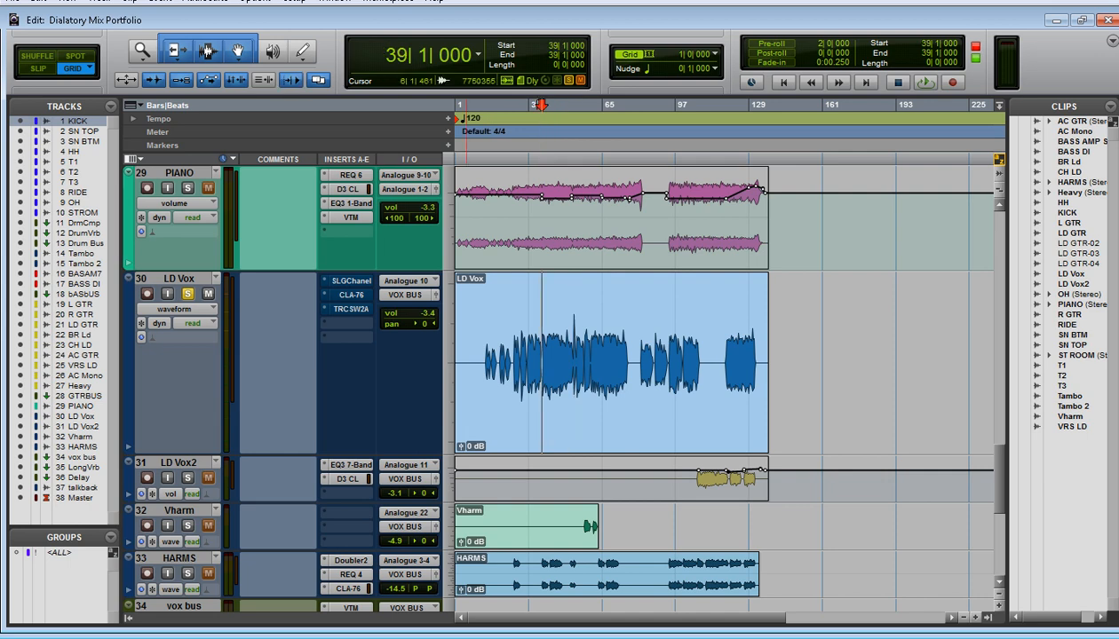
# Open the SSLGChannel insert on LD Vox, take it out of bypass and move its window clear of the track controls
pyautogui.click(350, 280)
pyautogui.click(673, 41)
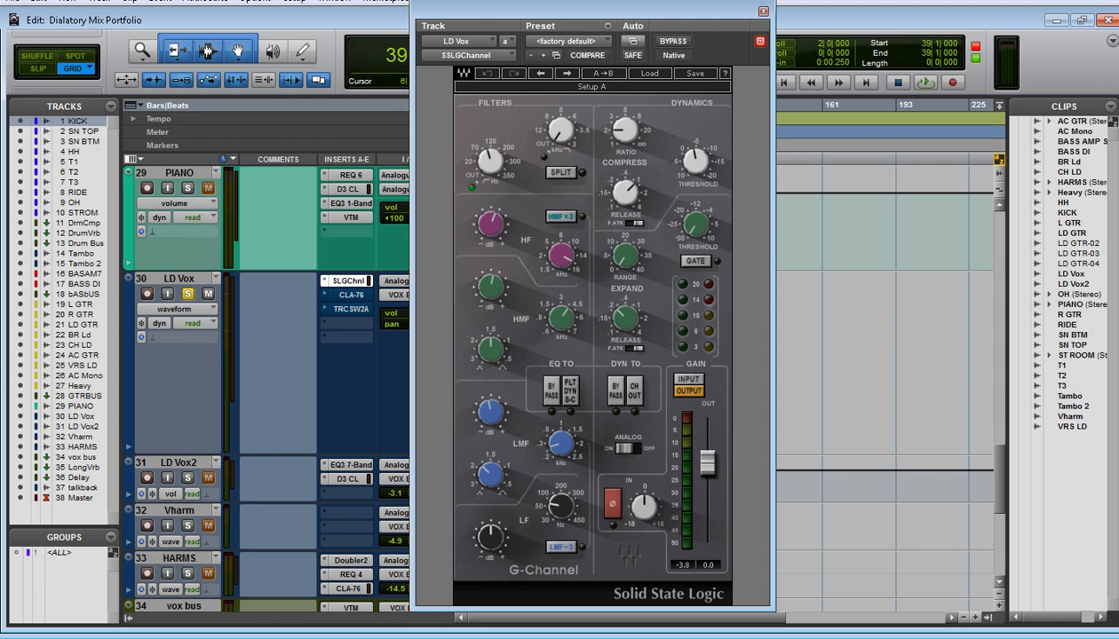
pyautogui.moveTo(490, 161)
pyautogui.moveTo(590, 11); pyautogui.dragTo(614, 7)
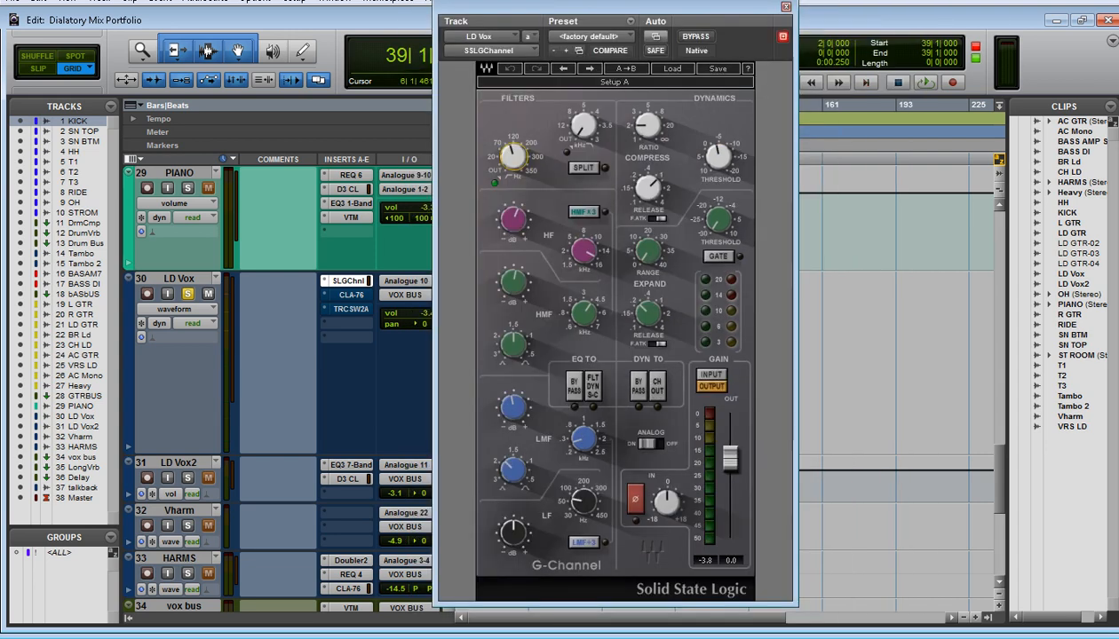
pyautogui.moveTo(512, 157)
pyautogui.moveTo(612, 7); pyautogui.dragTo(760, 6)
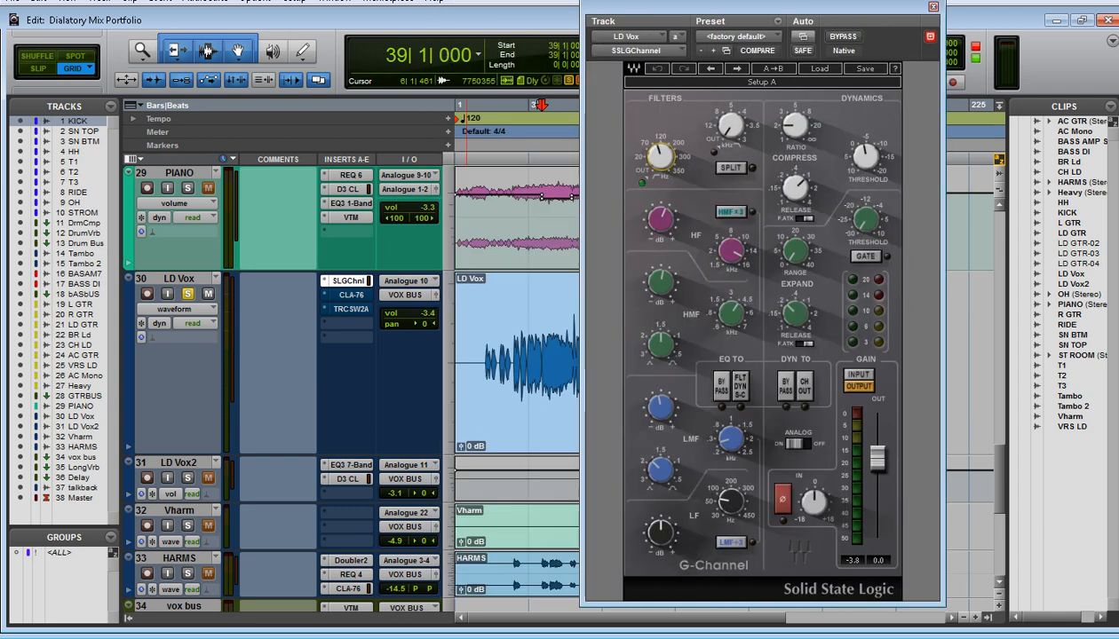
# Audition LD Vox from bar 39 with the SSLGChannel high-pass filter turned to OUT, stop playback and restore the filter to about 100 Hz
pyautogui.moveTo(660, 157)
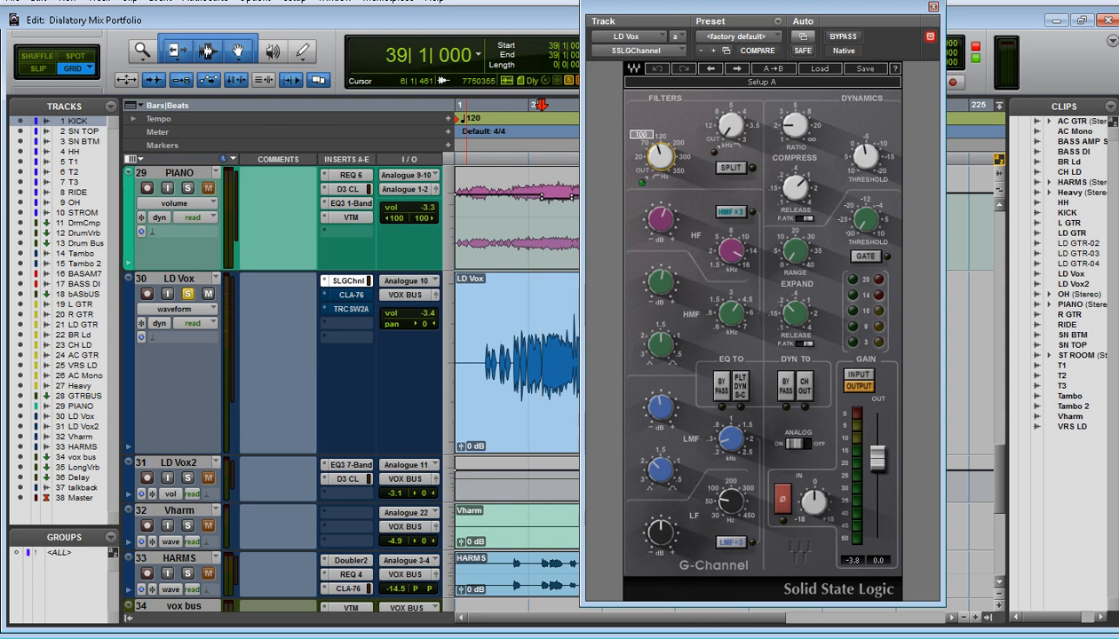
pyautogui.press('space')
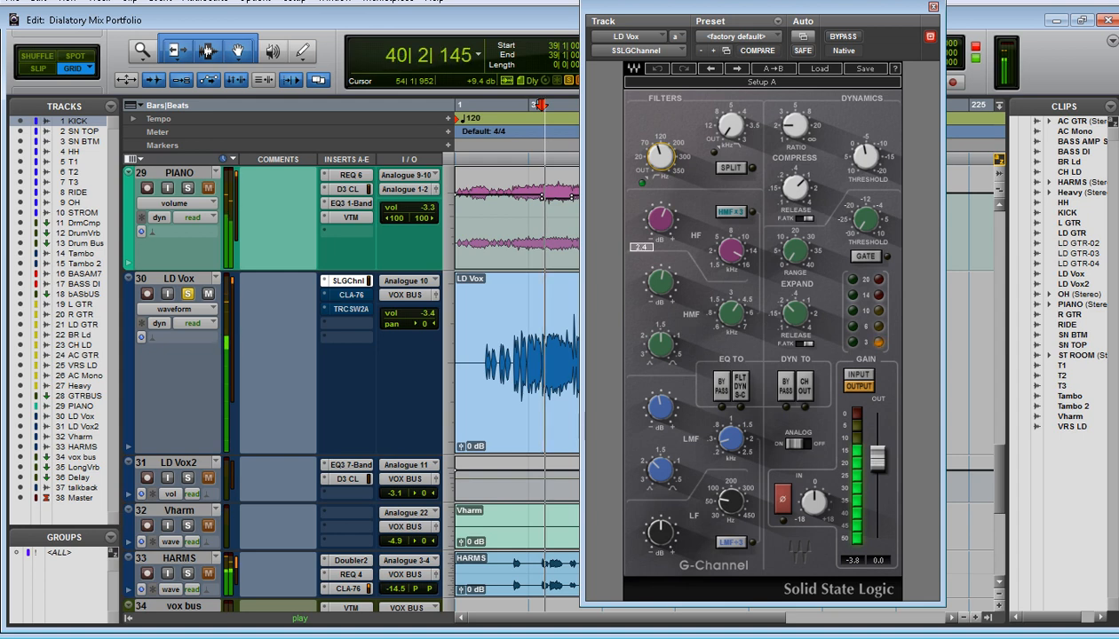
pyautogui.moveTo(660, 156); pyautogui.dragTo(660, 202)
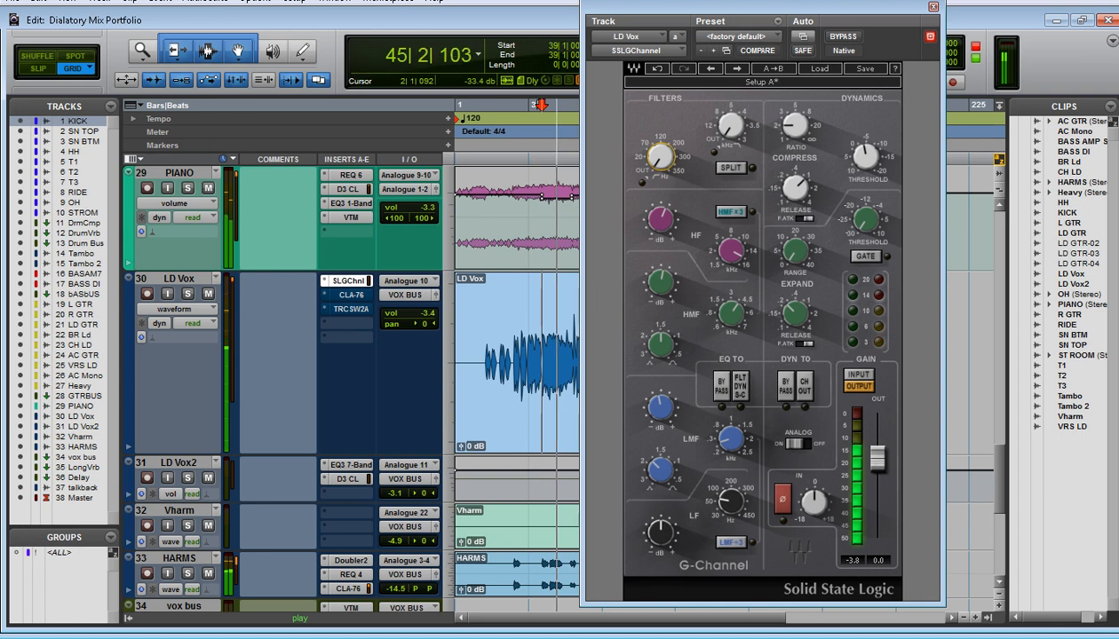
pyautogui.click(187, 293)
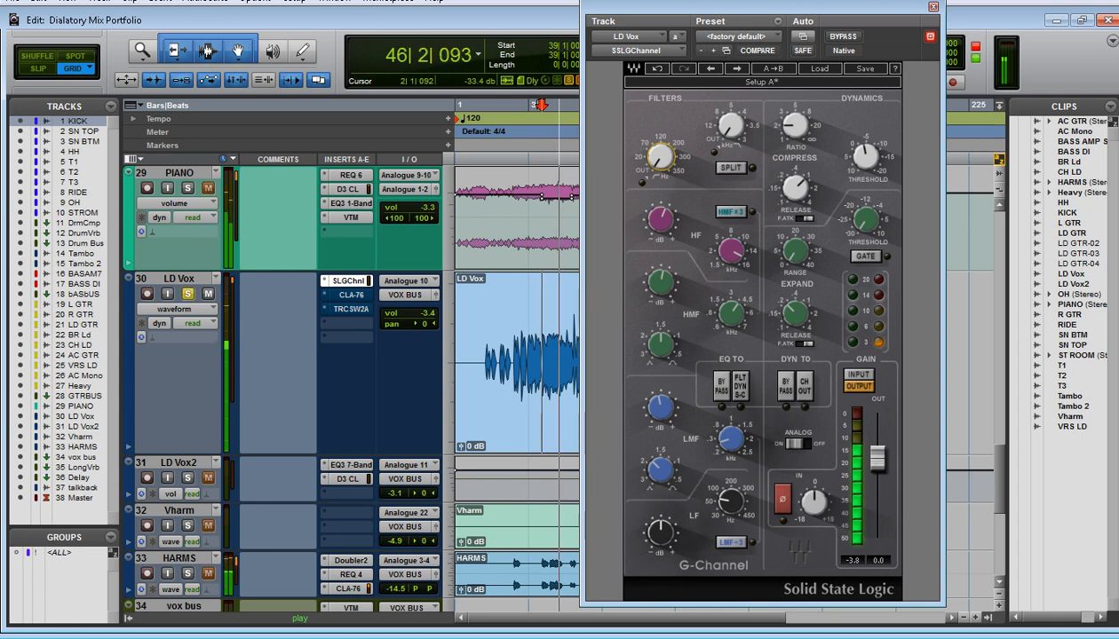
pyautogui.press('space')
pyautogui.moveTo(659, 157); pyautogui.dragTo(659, 119)
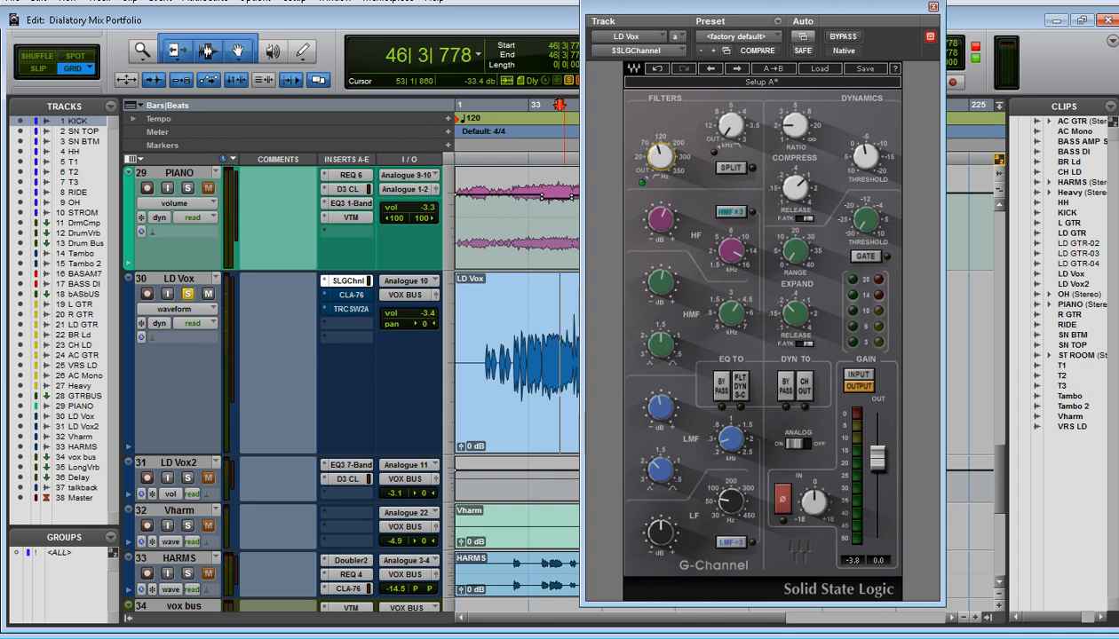
# Examine the HF, HMF and LMF gain and frequency settings in the SSLGChannel equalizer
pyautogui.moveTo(730, 251); pyautogui.dragTo(730, 252)
pyautogui.click(731, 251)
pyautogui.click(660, 219)
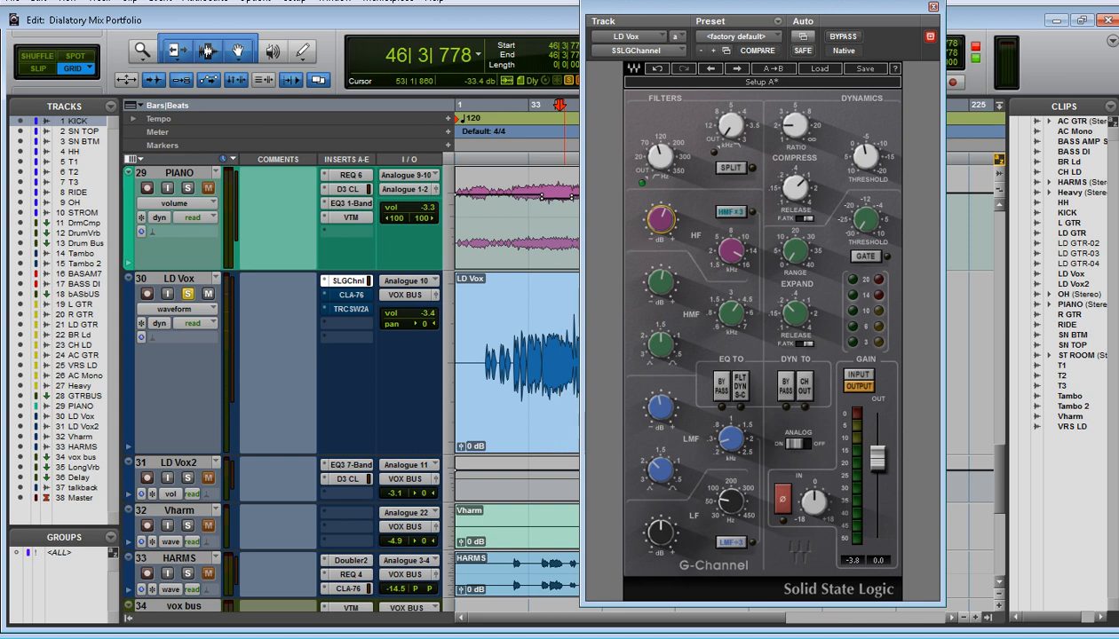
pyautogui.click(731, 251)
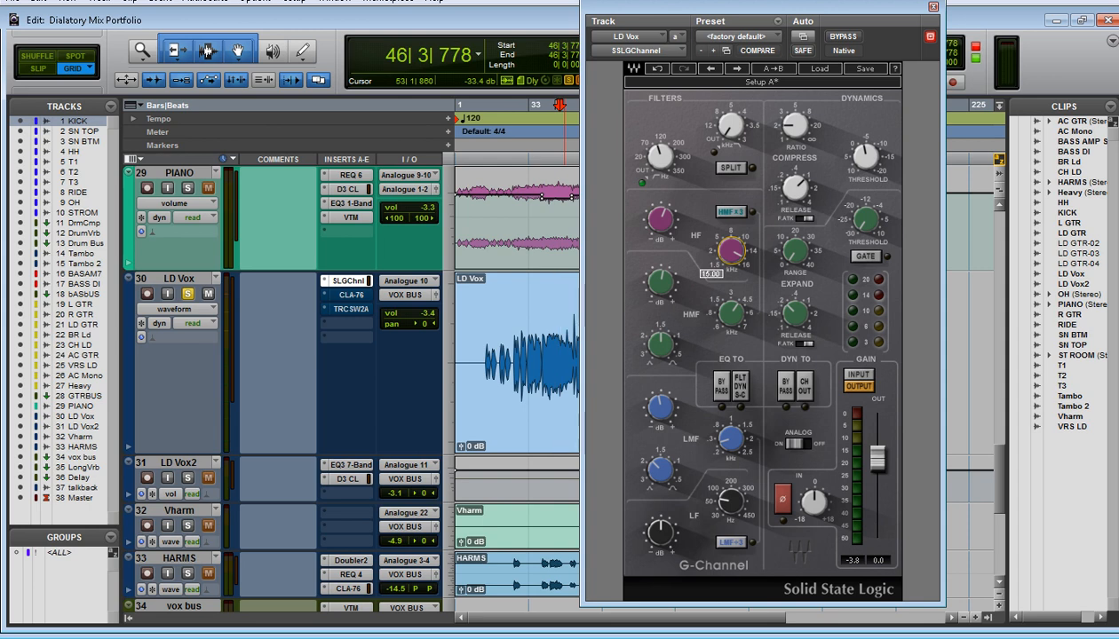
pyautogui.moveTo(660, 283)
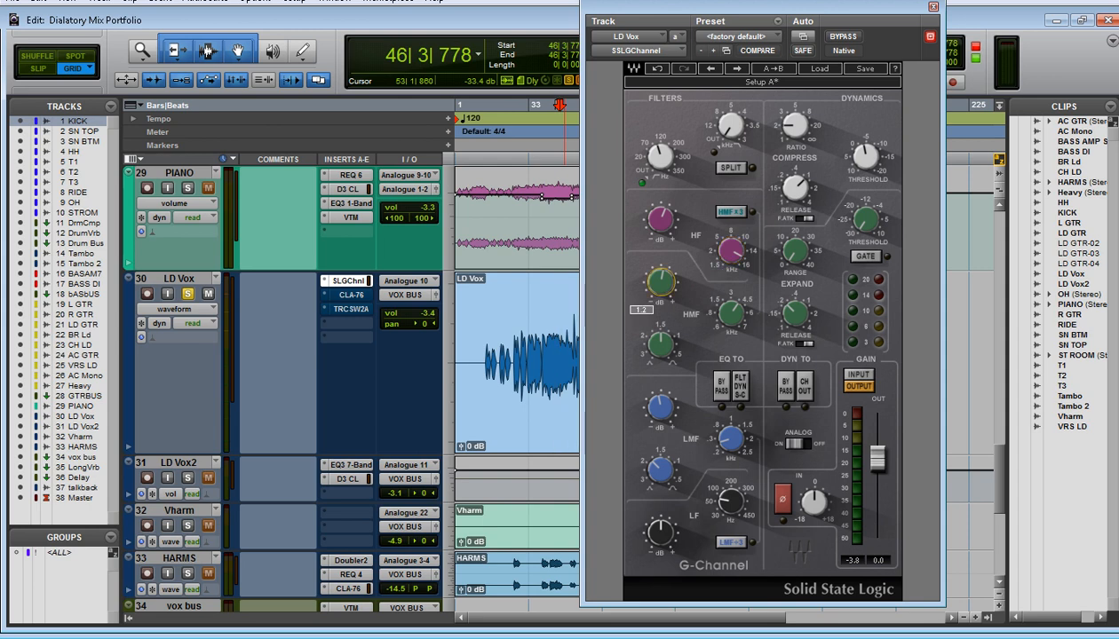
pyautogui.moveTo(731, 313)
pyautogui.moveTo(731, 439)
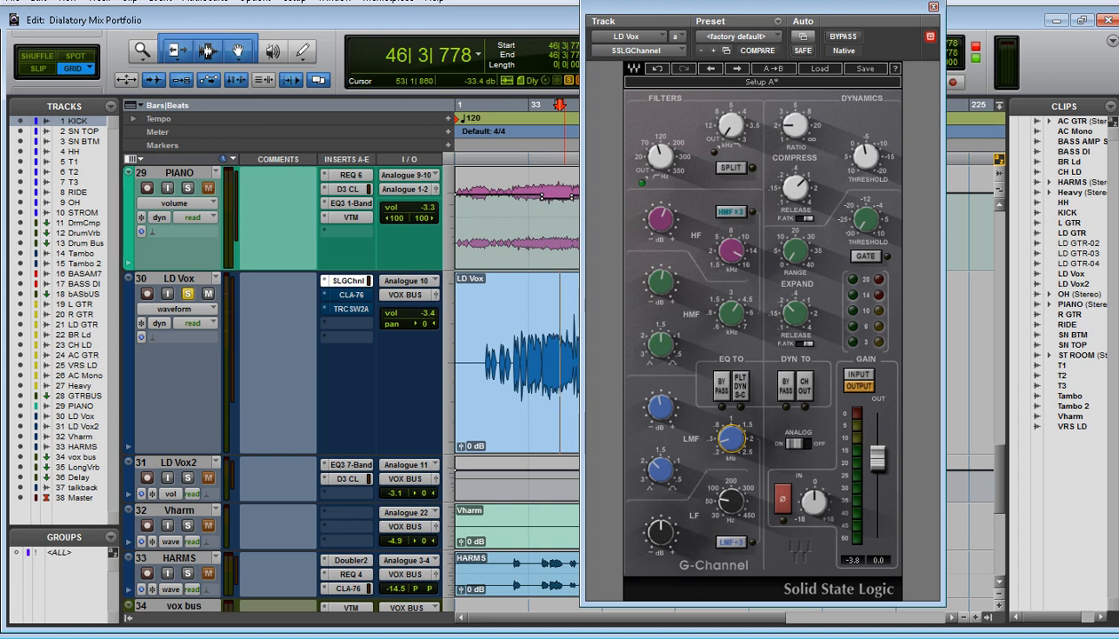
pyautogui.moveTo(661, 407)
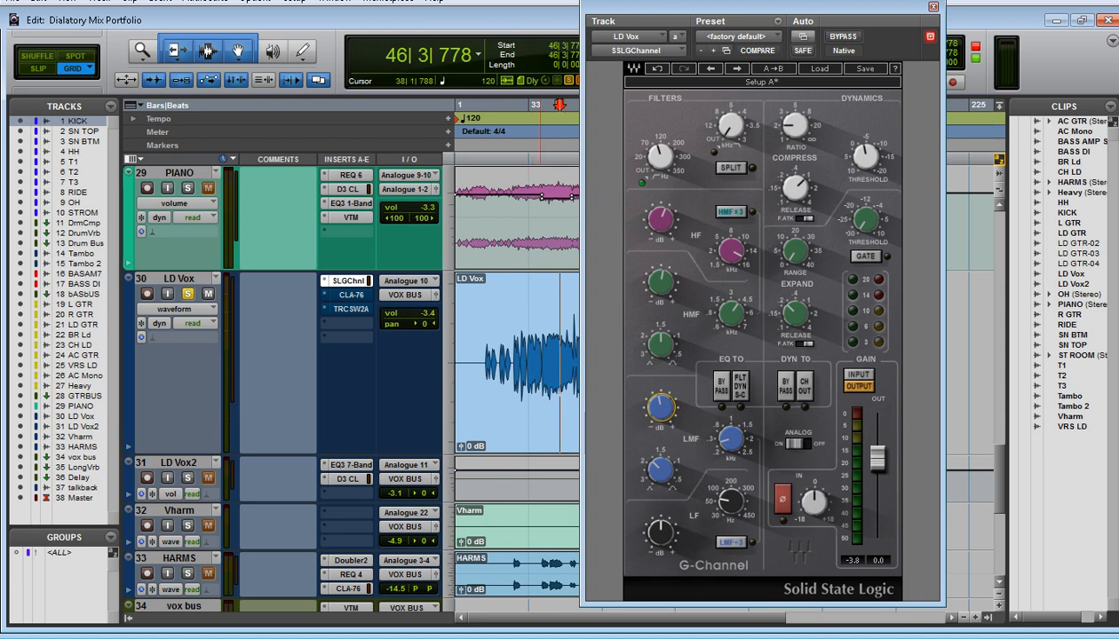
# Audition the equalized LD Vox from bar 39 to about bar 47 while checking the LMF gain
pyautogui.click(539, 364)
pyautogui.press('space')
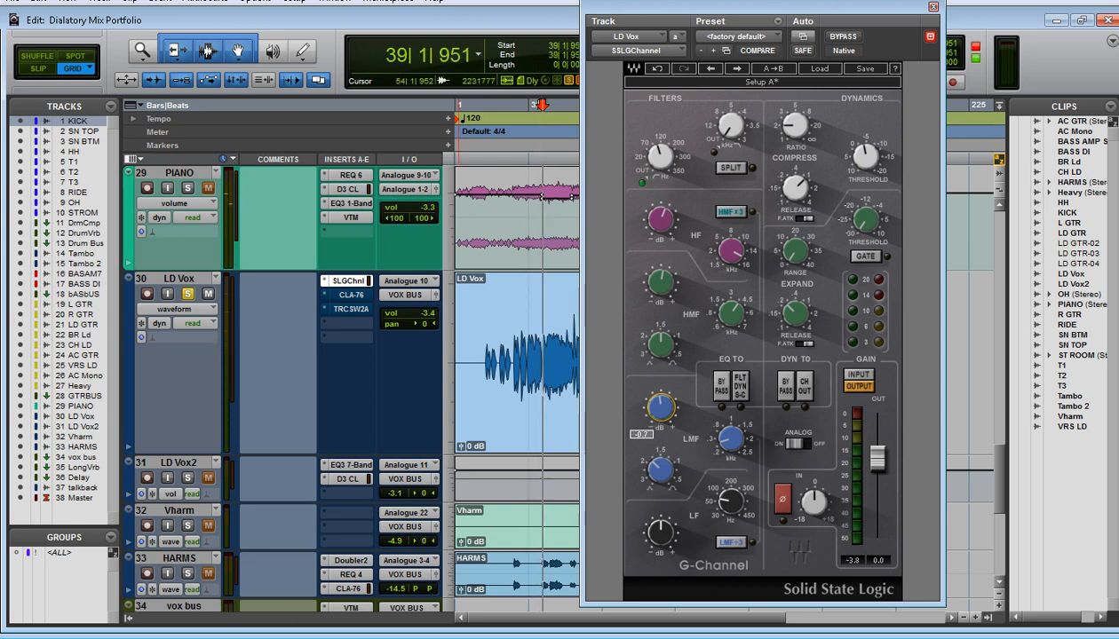
pyautogui.keyDown('alt'); pyautogui.click(660, 408); pyautogui.keyUp('alt')
pyautogui.press('space')
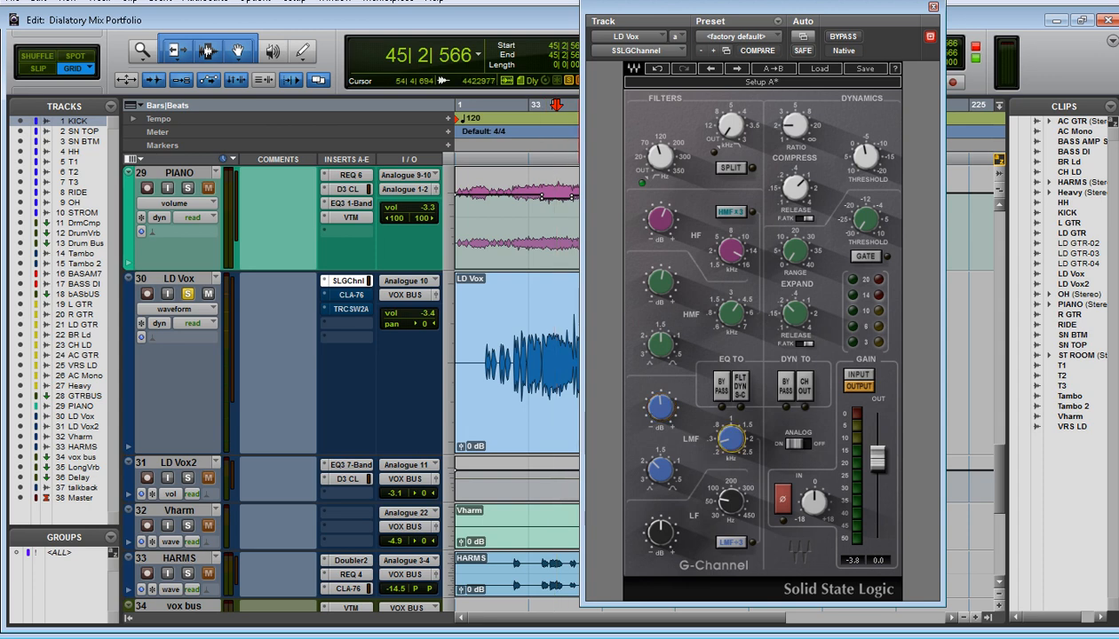
pyautogui.moveTo(659, 408)
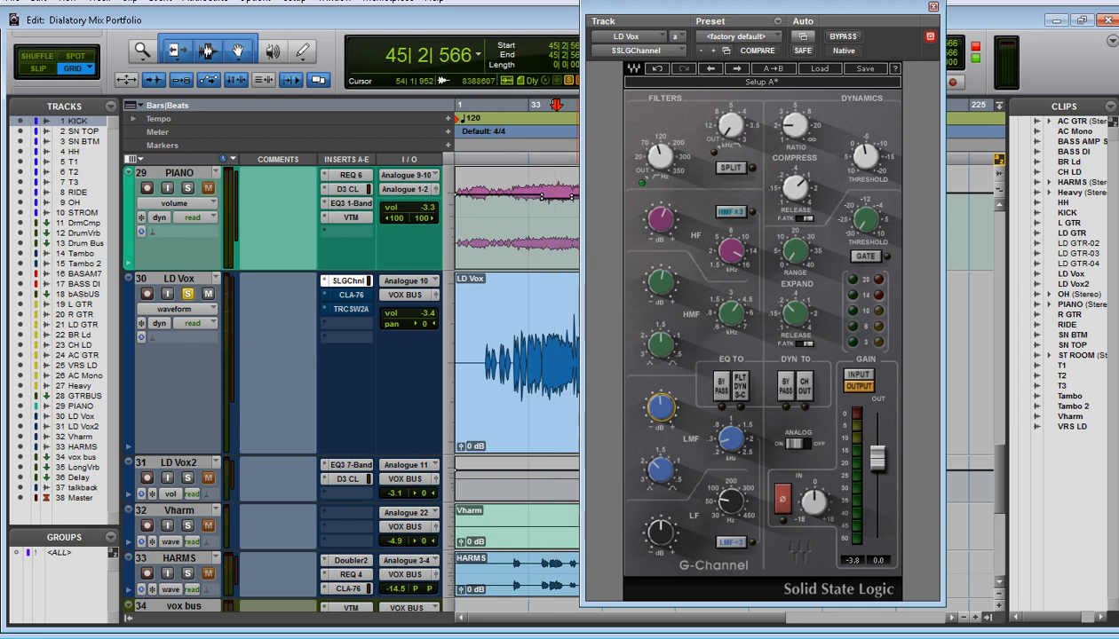
pyautogui.press('space')
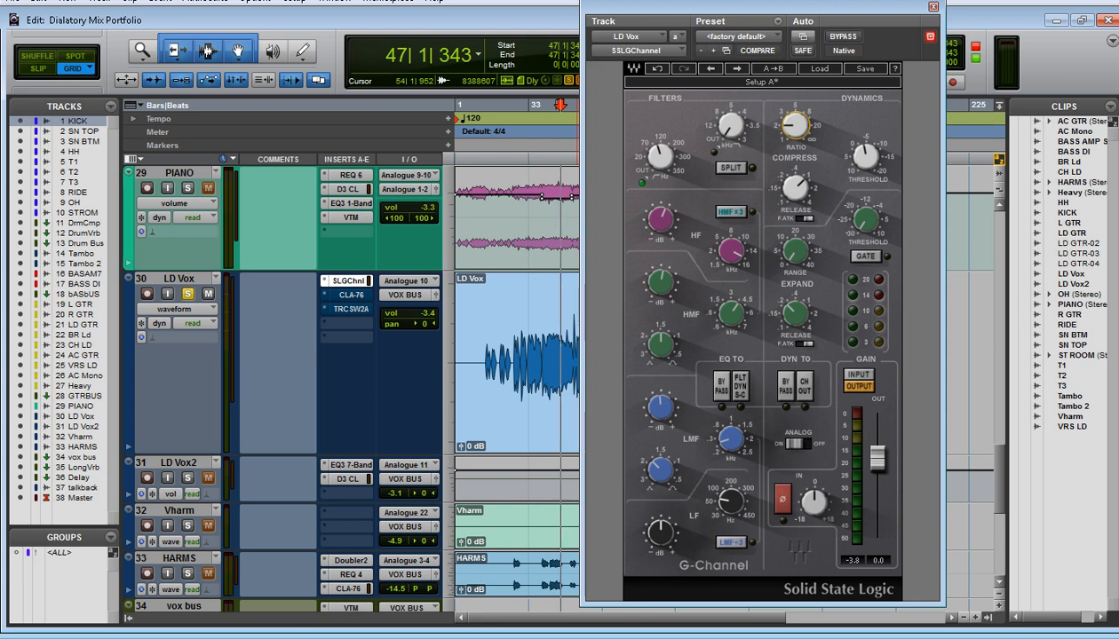
# Examine the SSLGChannel compressor's ratio, threshold and release settings and audition LD Vox briefly from bar 47, closing the plug-in when done
pyautogui.moveTo(795, 126)
pyautogui.moveTo(865, 157)
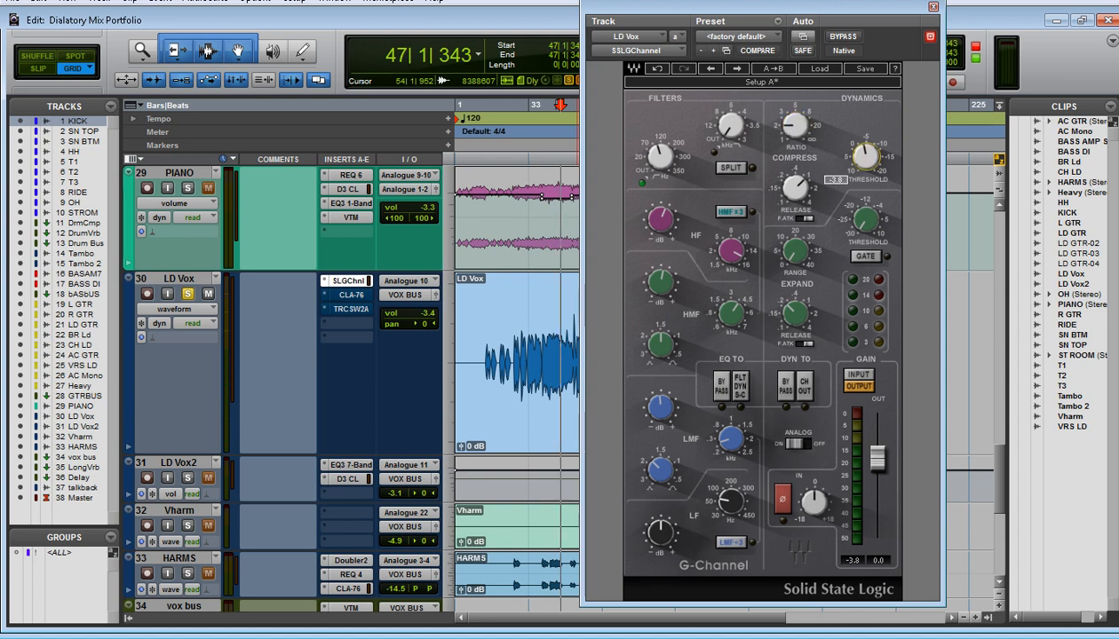
pyautogui.moveTo(796, 187)
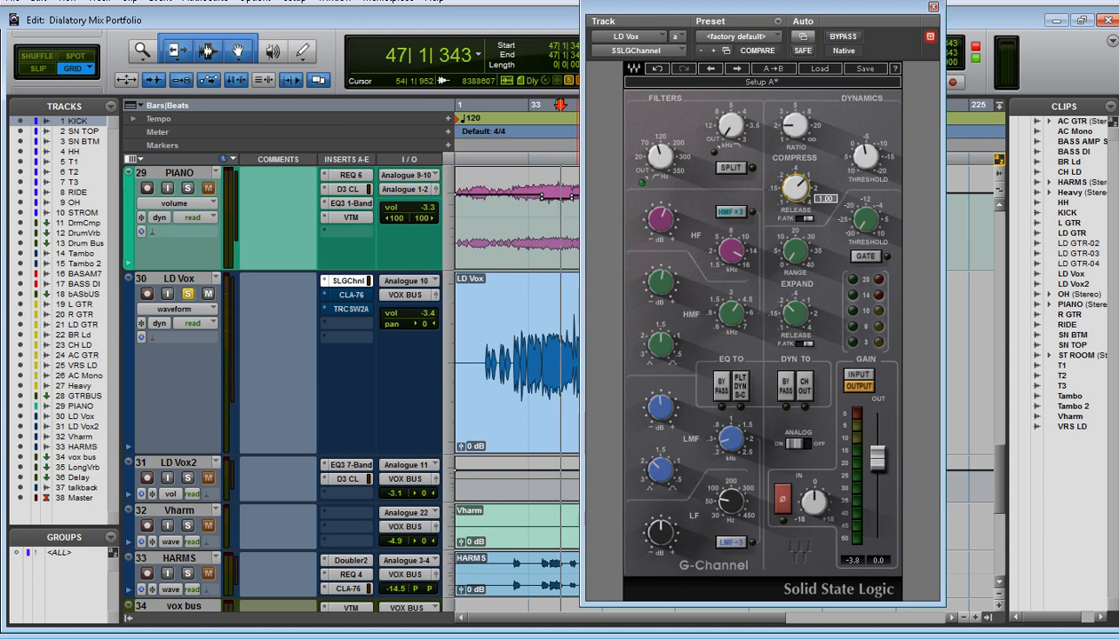
pyautogui.press('space')
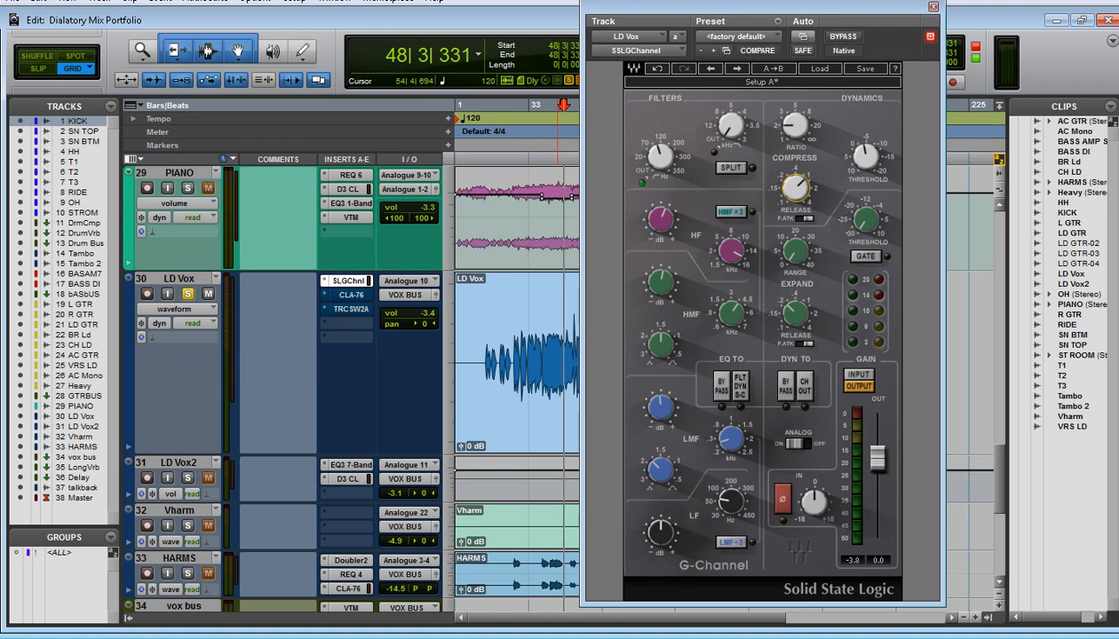
pyautogui.hotkey('ctrl', 'w')
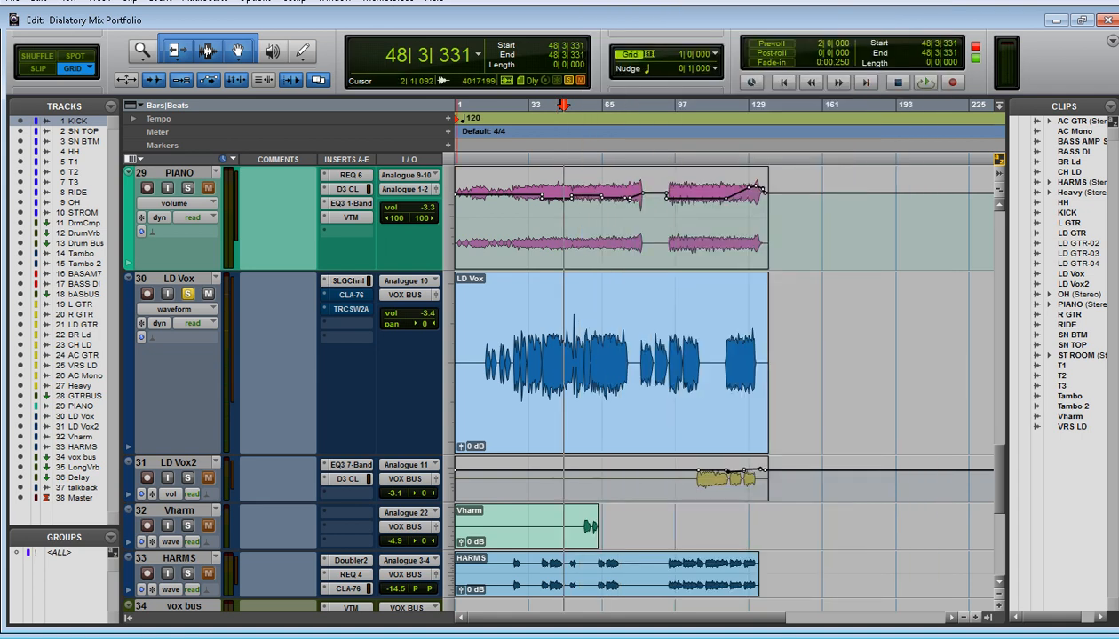
# Open the CLA-76 insert on LD Vox, take it out of bypass and move its window clear of the timeline ruler
pyautogui.click(350, 295)
pyautogui.moveTo(728, 7); pyautogui.dragTo(428, 27)
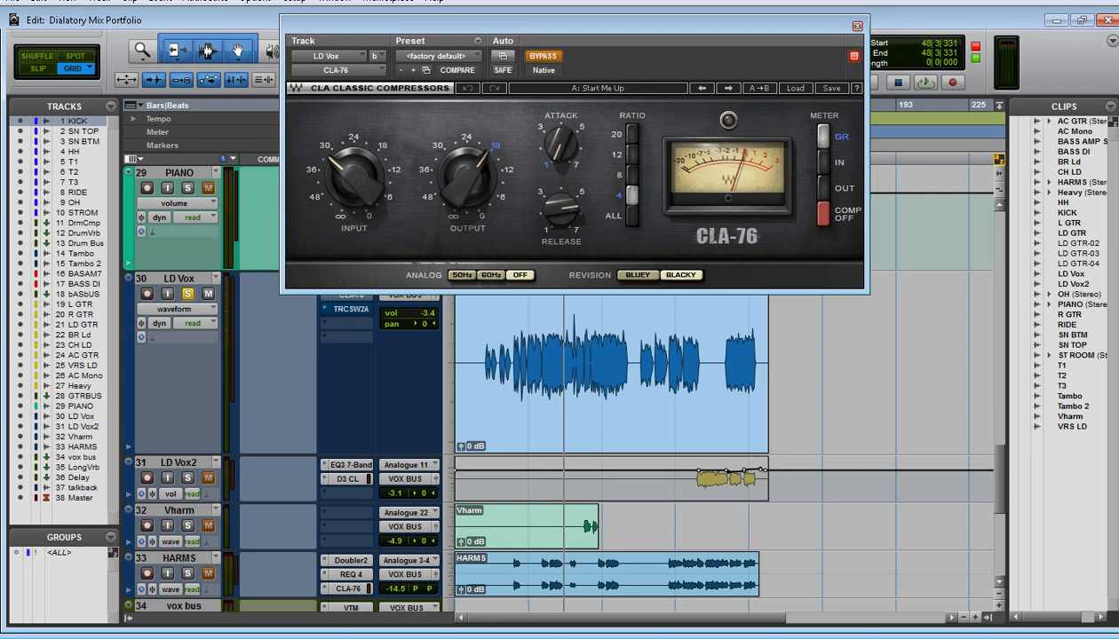
pyautogui.moveTo(568, 26); pyautogui.dragTo(623, 88)
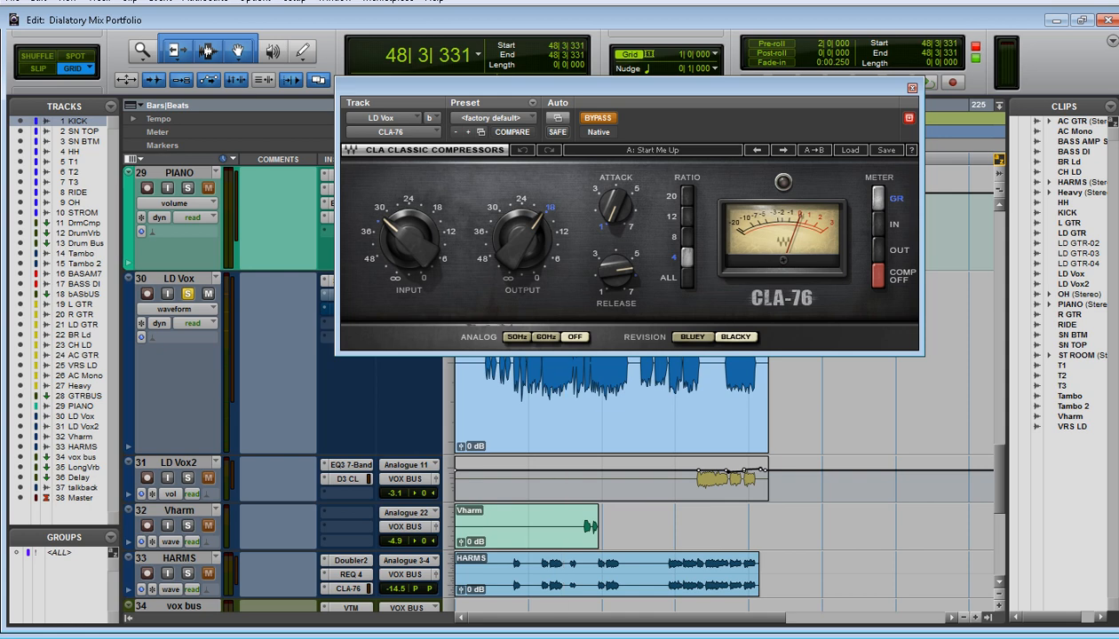
pyautogui.click(597, 118)
pyautogui.moveTo(593, 87); pyautogui.dragTo(624, 220)
# Audition LD Vox through the CLA-76 from bar 48 to about bar 53, checking the attack control
pyautogui.press('space')
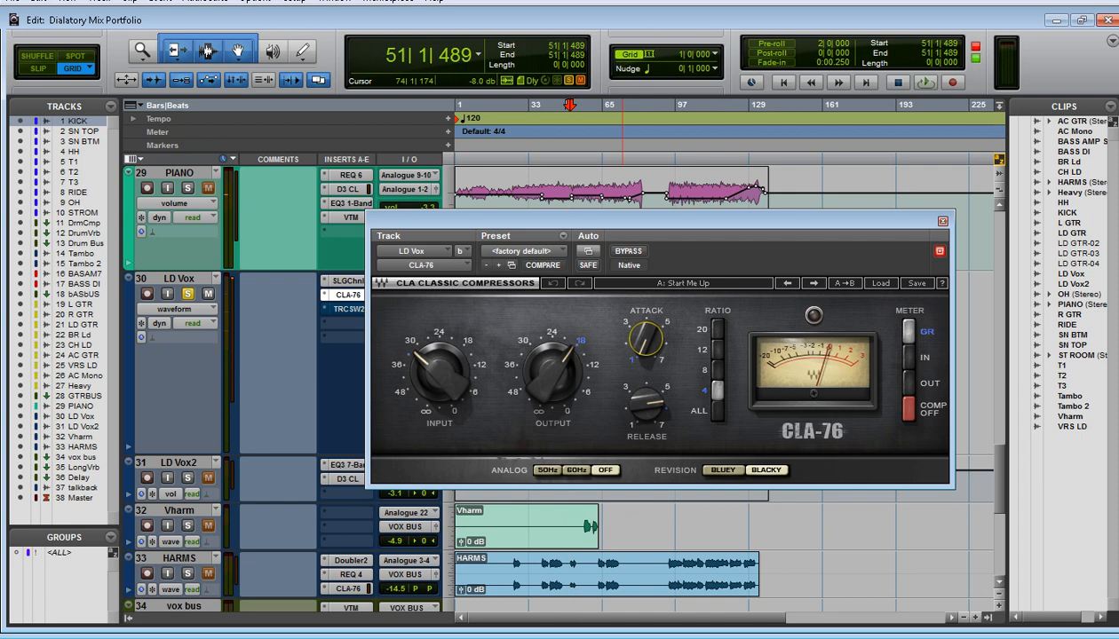
pyautogui.moveTo(645, 339)
pyautogui.press('space')
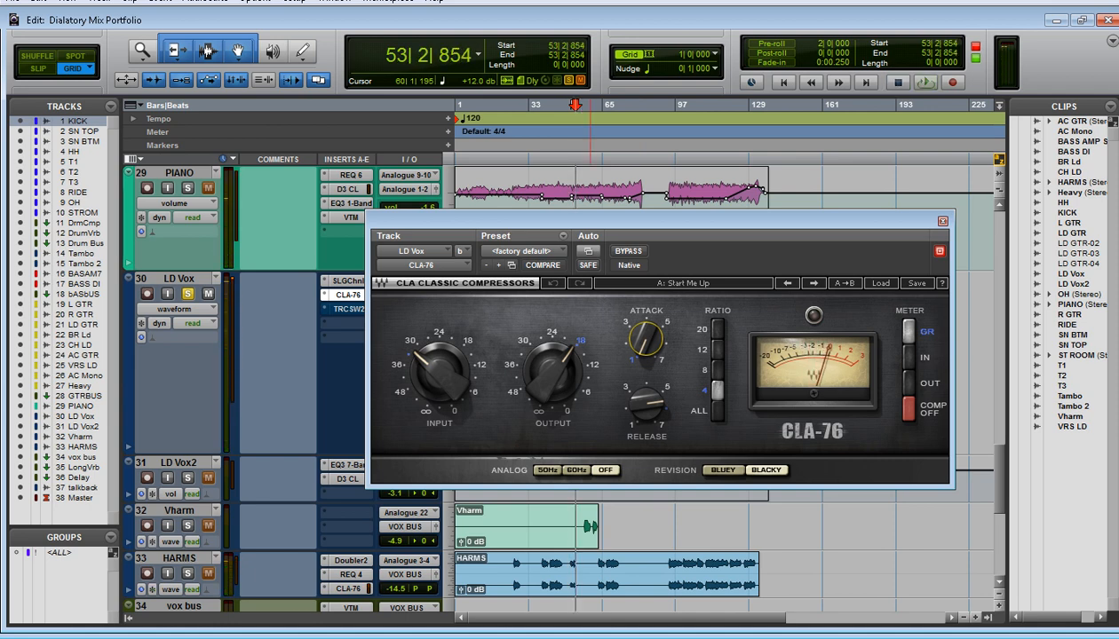
# Audition LD Vox from bar 51 with the CLA-76 attack turned to 7.00, restore it to 1.00 and stop playback
pyautogui.click(569, 105)
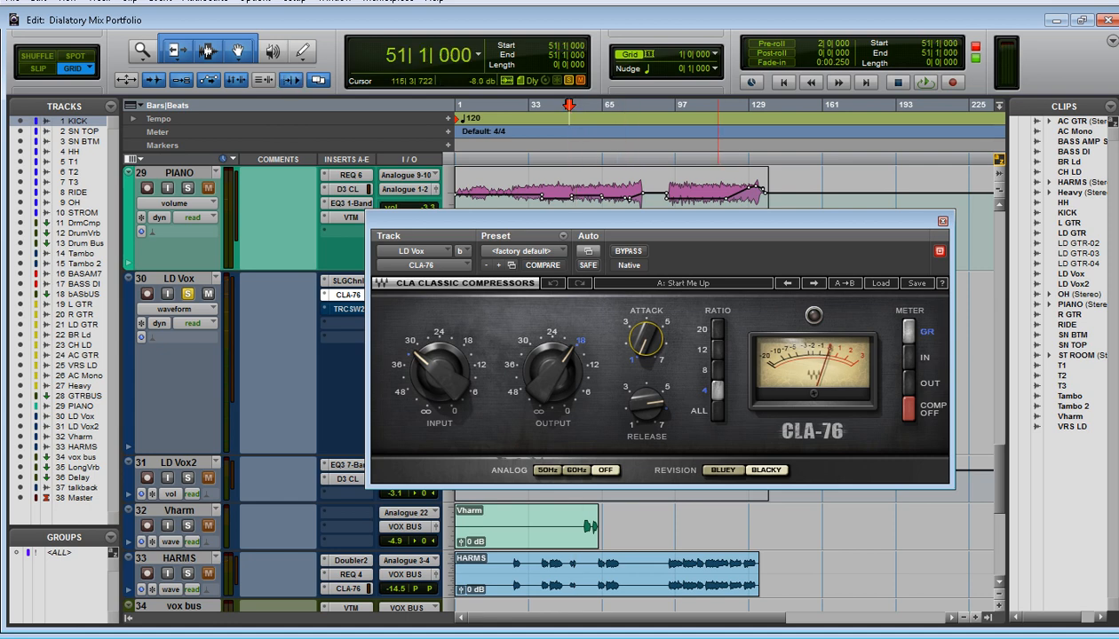
pyautogui.moveTo(715, 220); pyautogui.dragTo(669, 189)
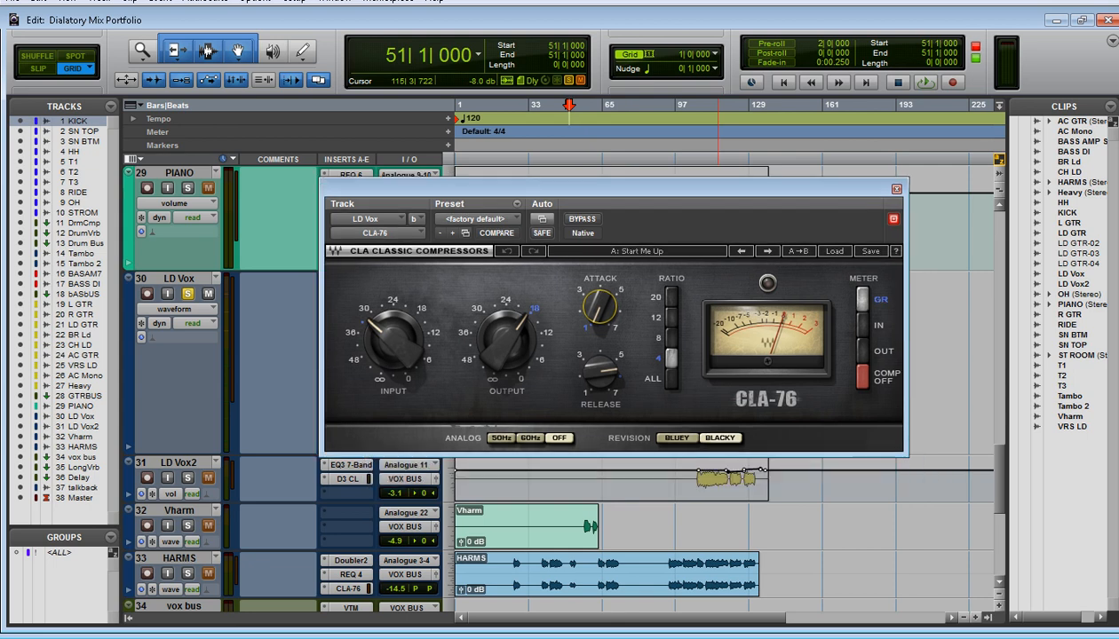
pyautogui.press('space')
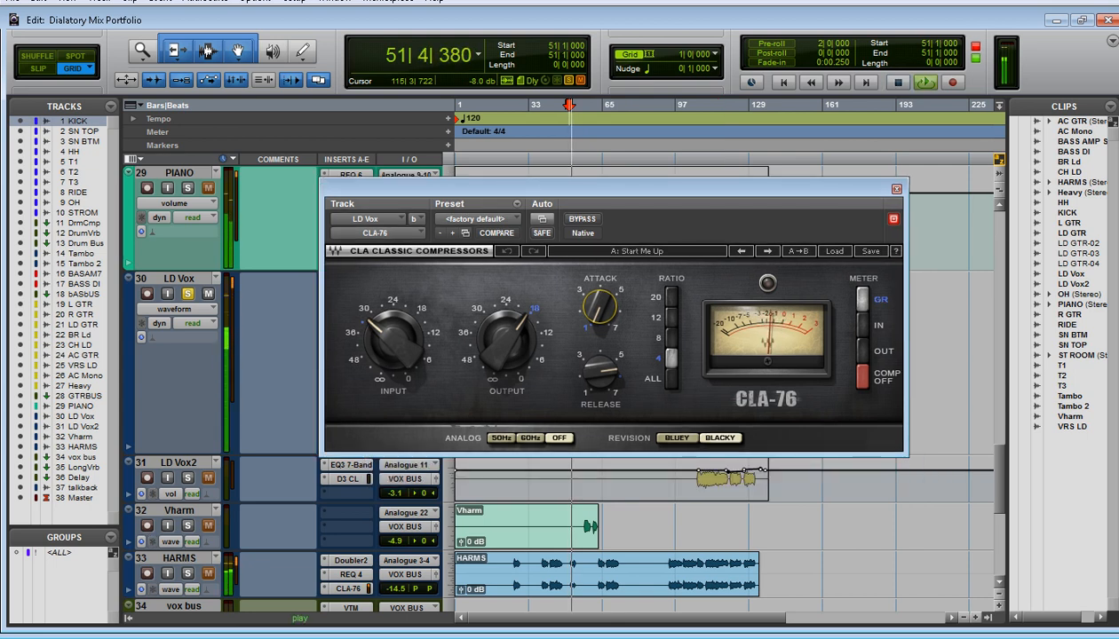
pyautogui.moveTo(599, 307); pyautogui.dragTo(600, 244)
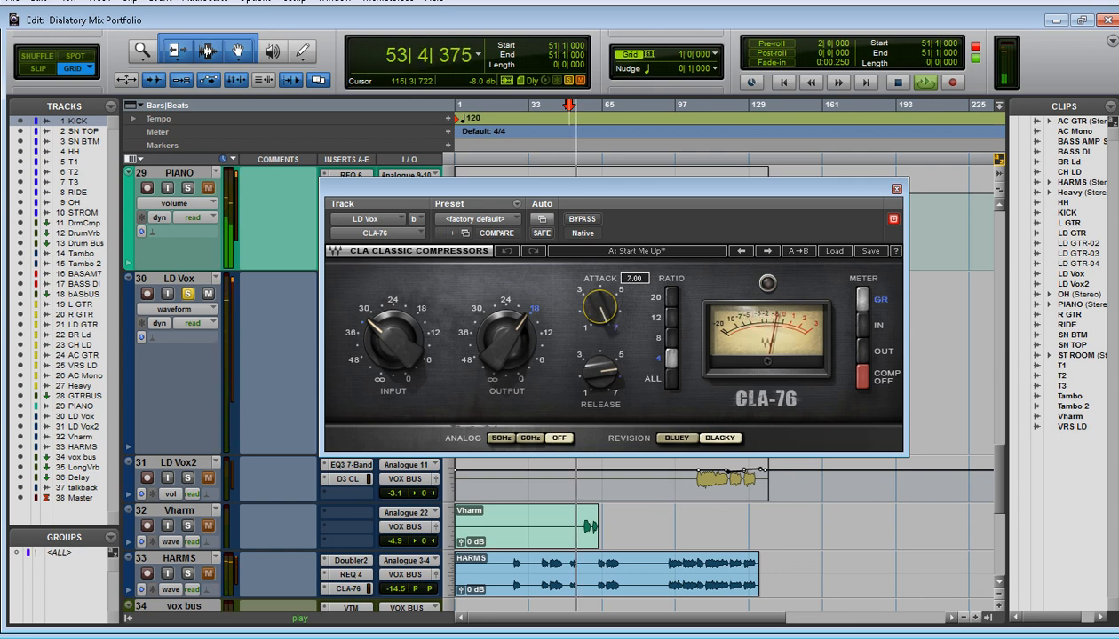
pyautogui.moveTo(600, 307); pyautogui.dragTo(599, 370)
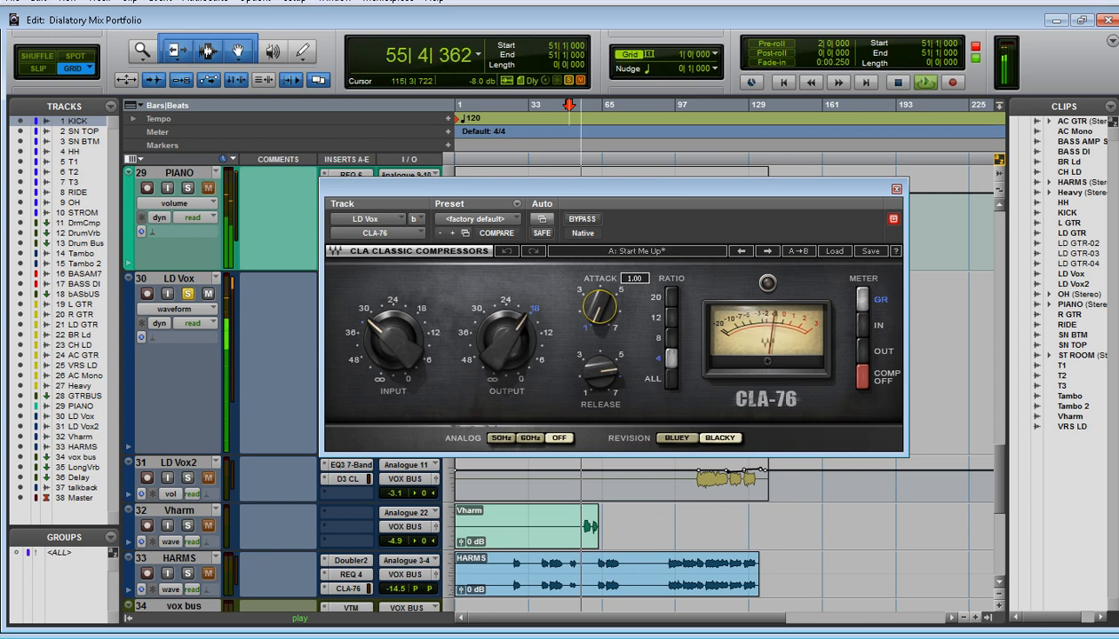
pyautogui.press('space')
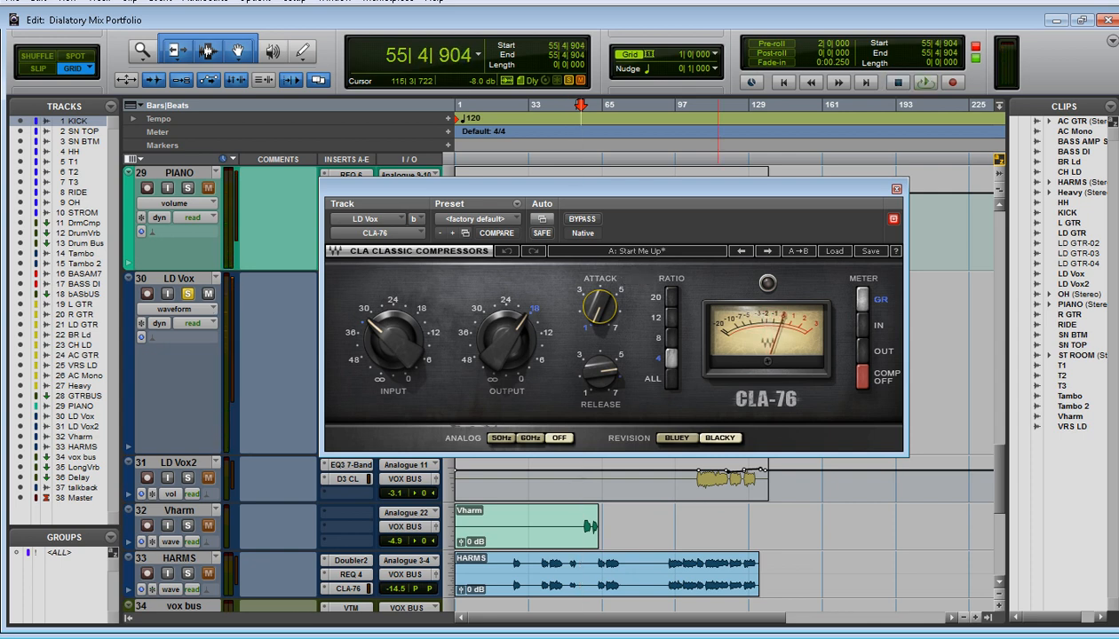
# Check the CLA-76 attack and release controls, then briefly compare them with the SSLGChannel insert and close both plug-ins
pyautogui.moveTo(599, 307)
pyautogui.click(600, 372)
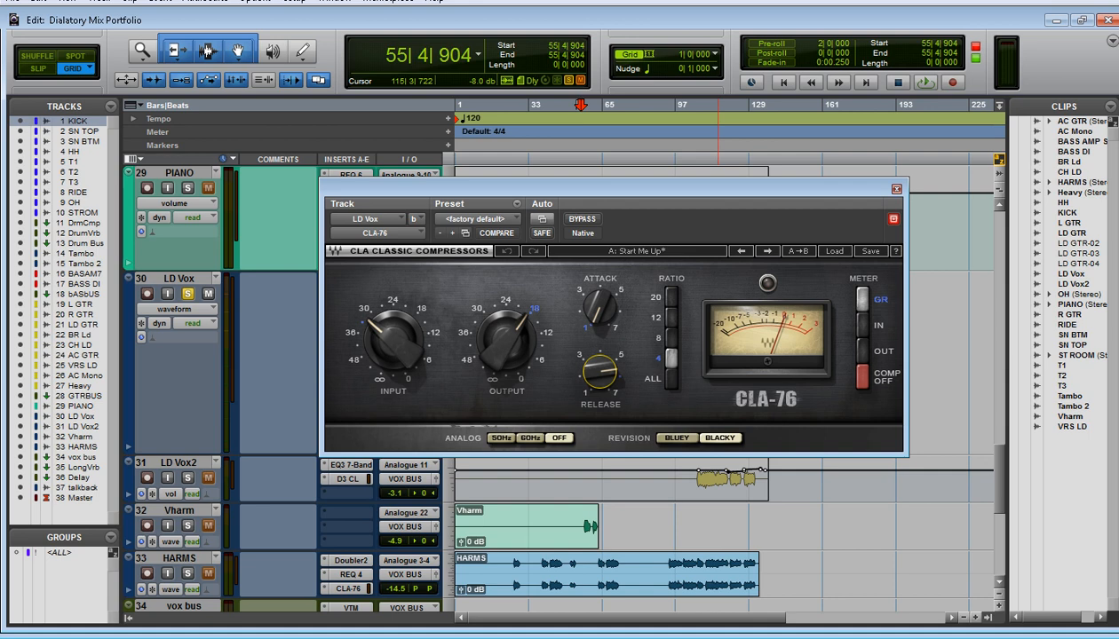
pyautogui.click(896, 189)
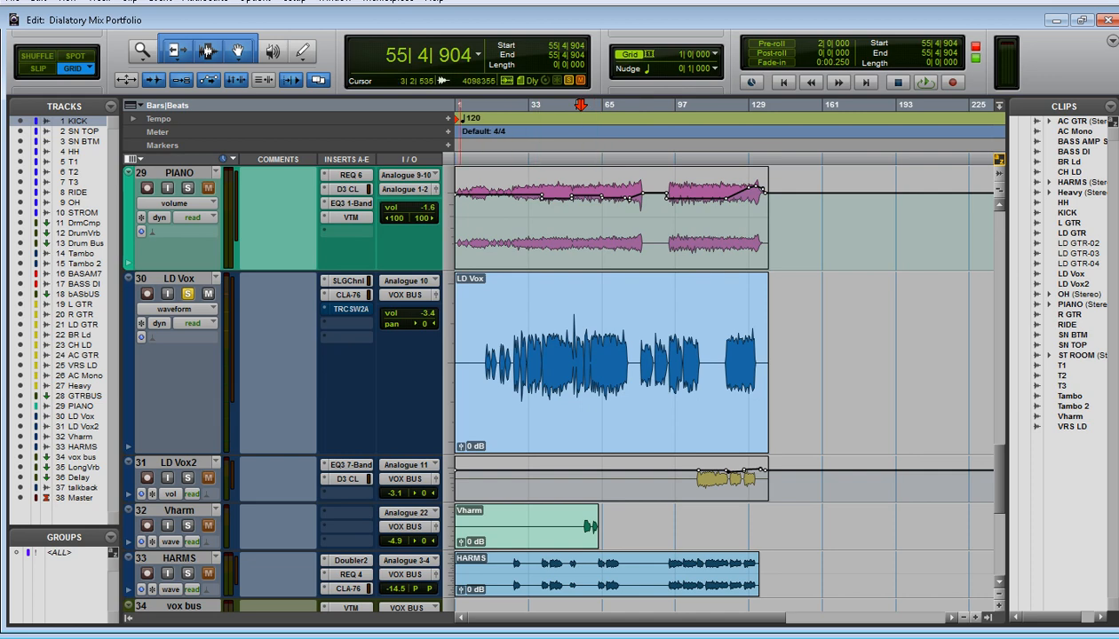
pyautogui.click(347, 281)
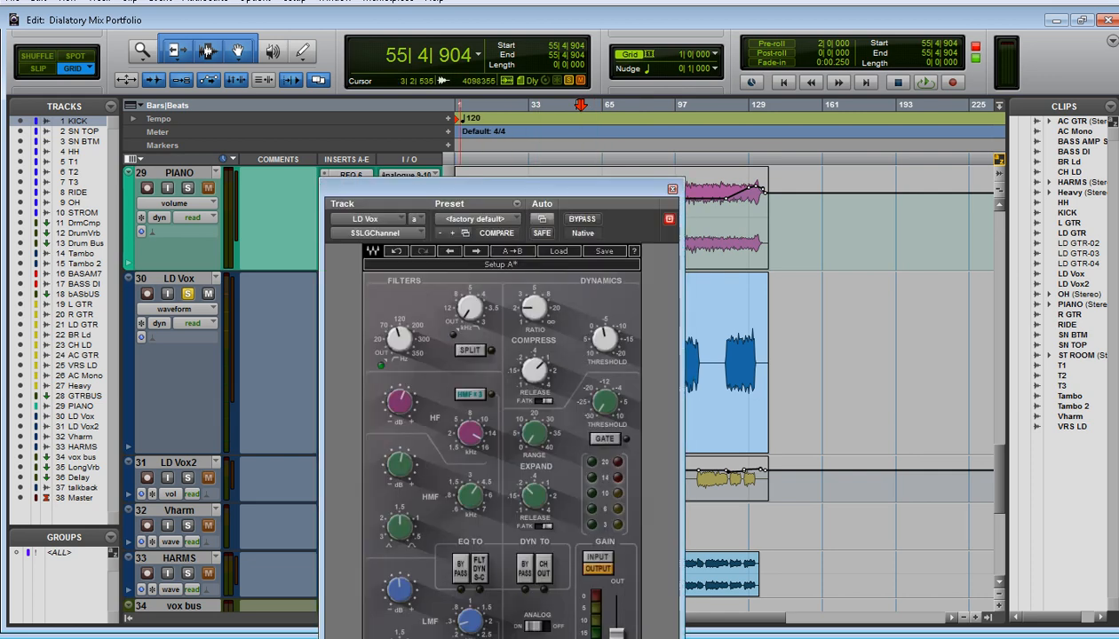
pyautogui.click(672, 189)
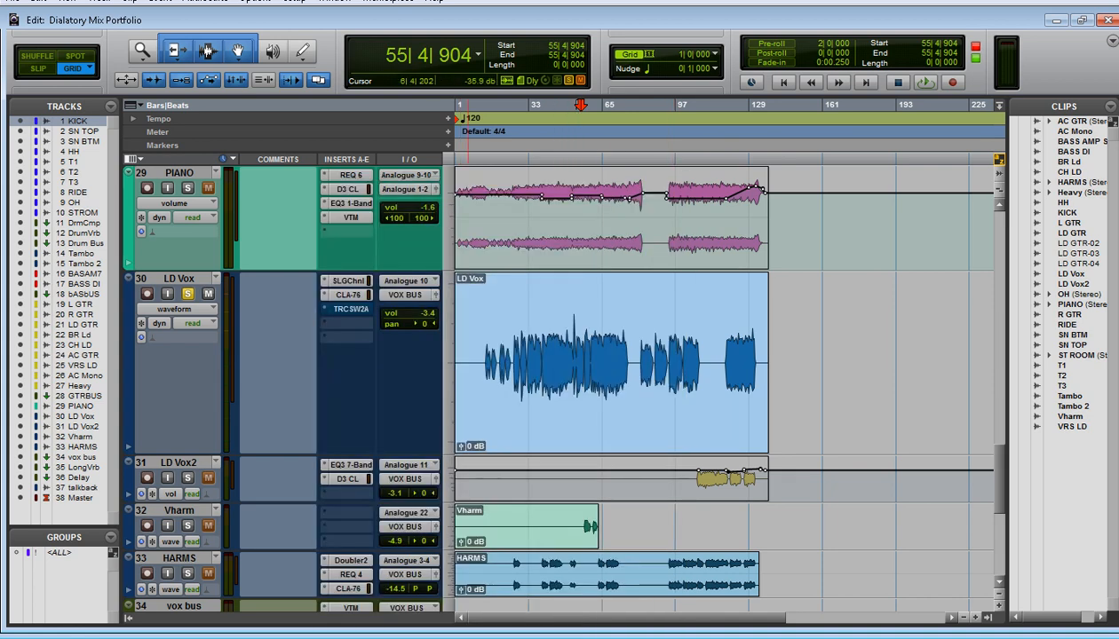
# Open the T-RackS White 2A insert on LD Vox, take it out of bypass and position its window fully on screen
pyautogui.click(349, 309)
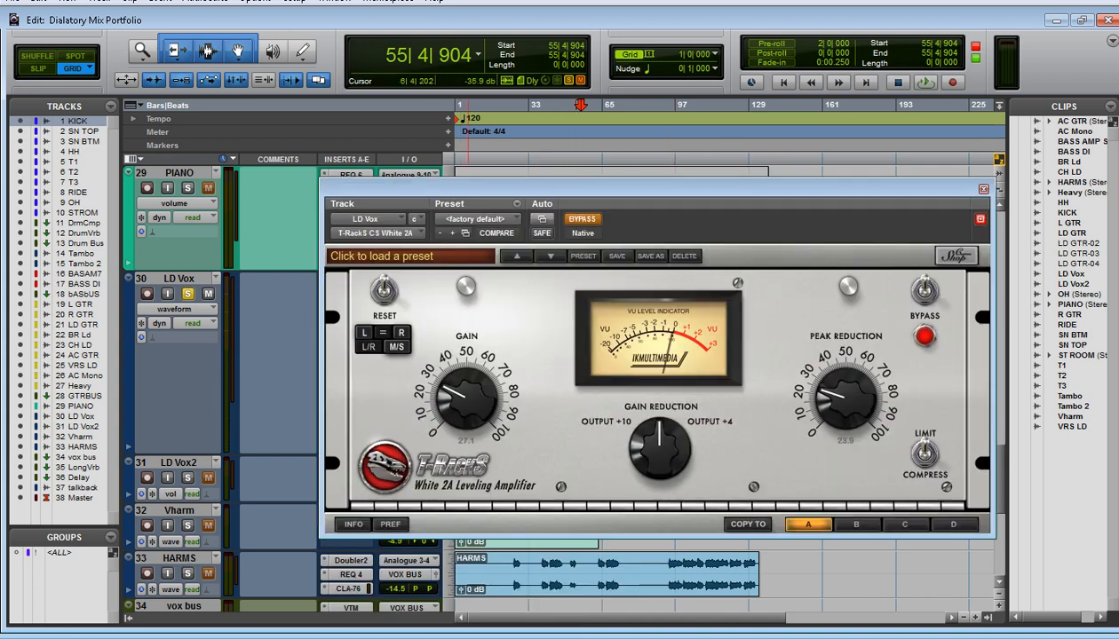
pyautogui.moveTo(571, 189); pyautogui.dragTo(769, 133)
pyautogui.click(349, 309)
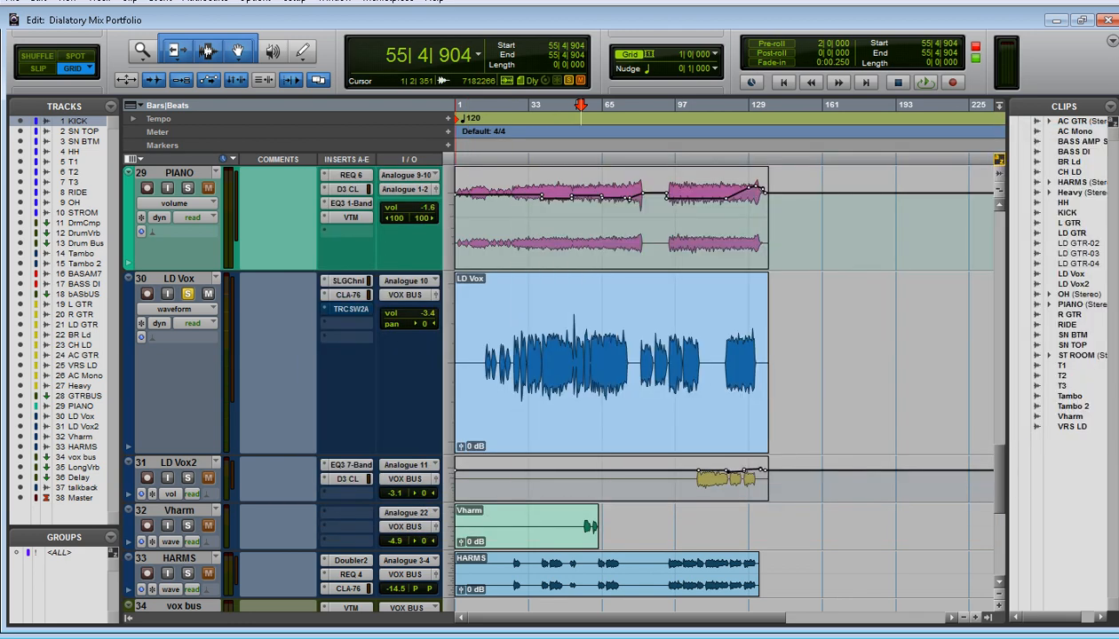
pyautogui.click(349, 309)
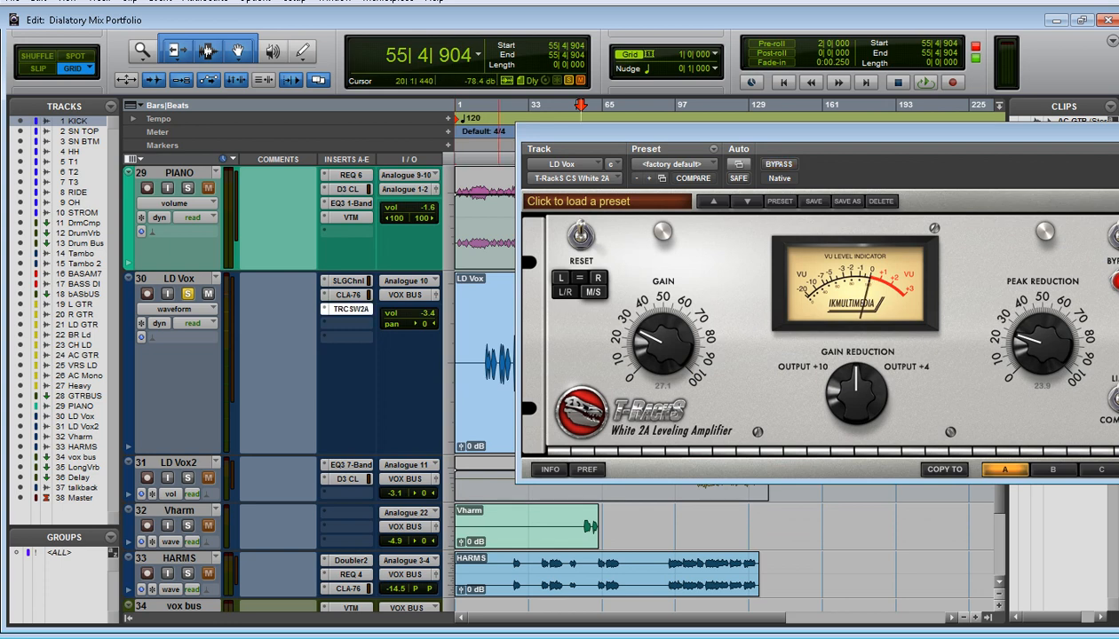
pyautogui.moveTo(769, 133); pyautogui.dragTo(616, 87)
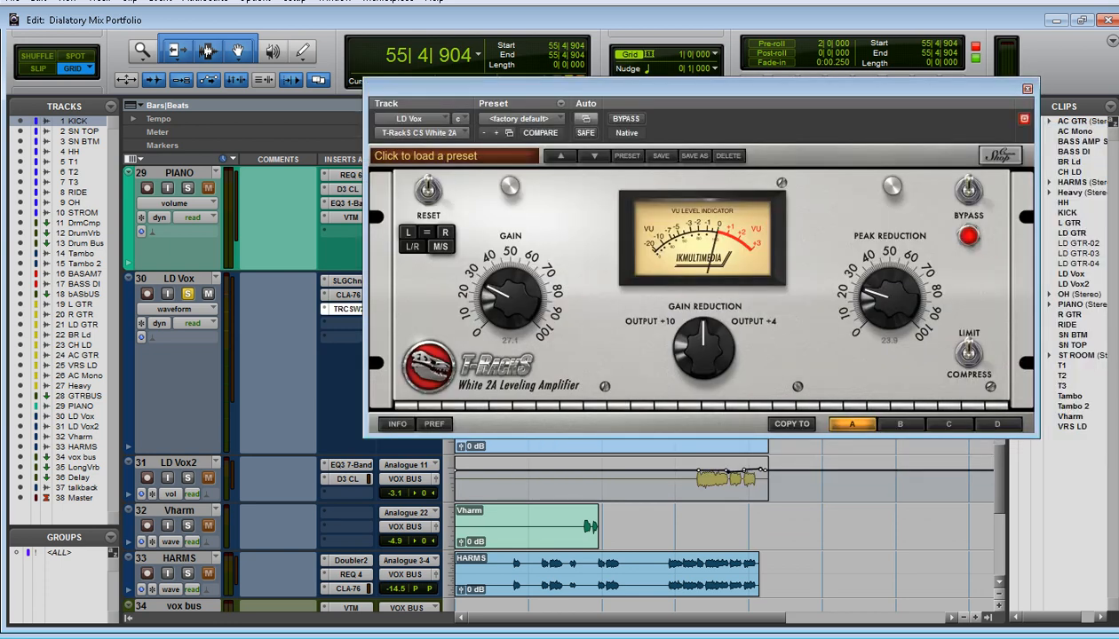
# Audition LD Vox through the White 2A from bar 55 to about bar 57, then close the plug-in
pyautogui.press('space')
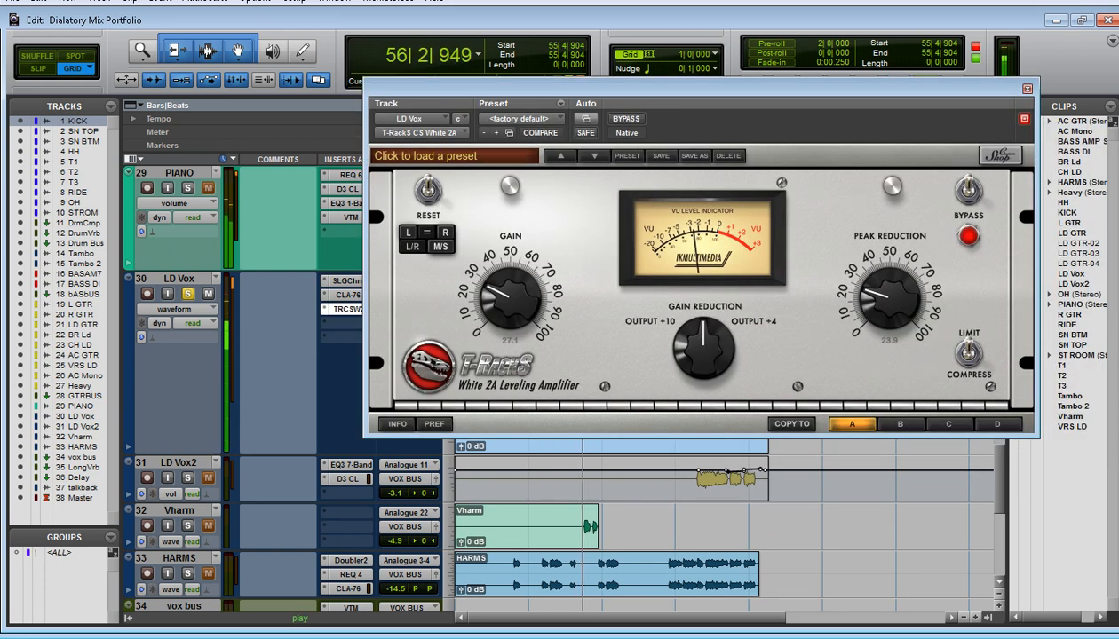
pyautogui.press('space')
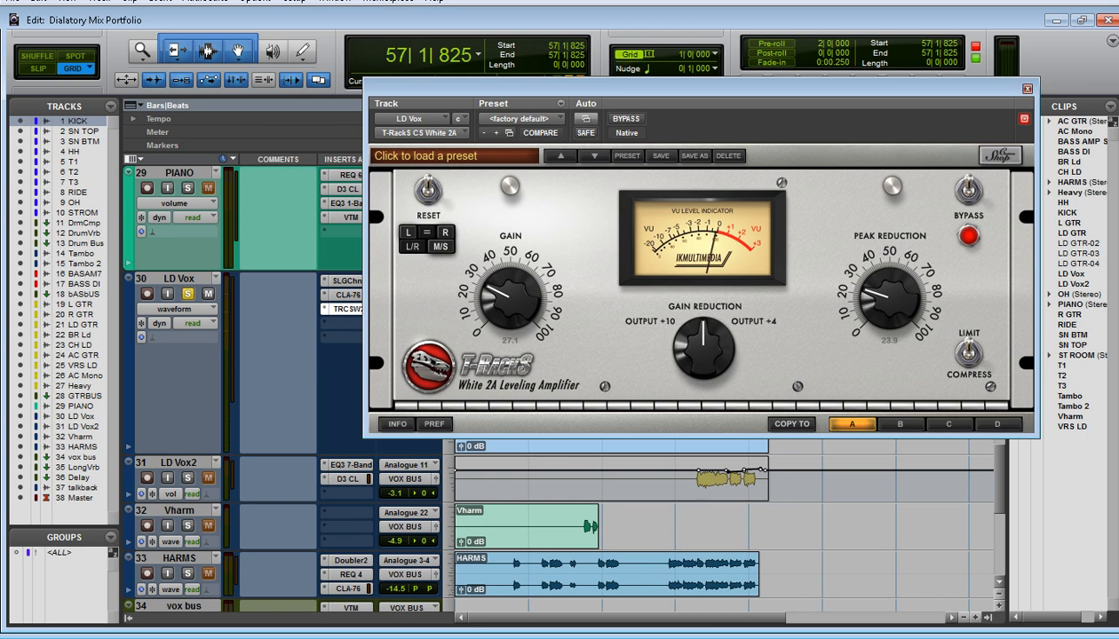
pyautogui.click(1028, 89)
# Set the playback position to bar 49 and briefly recheck the White 2A insert on LD Vox
pyautogui.click(565, 105)
pyautogui.scroll(-5, 346, 399)
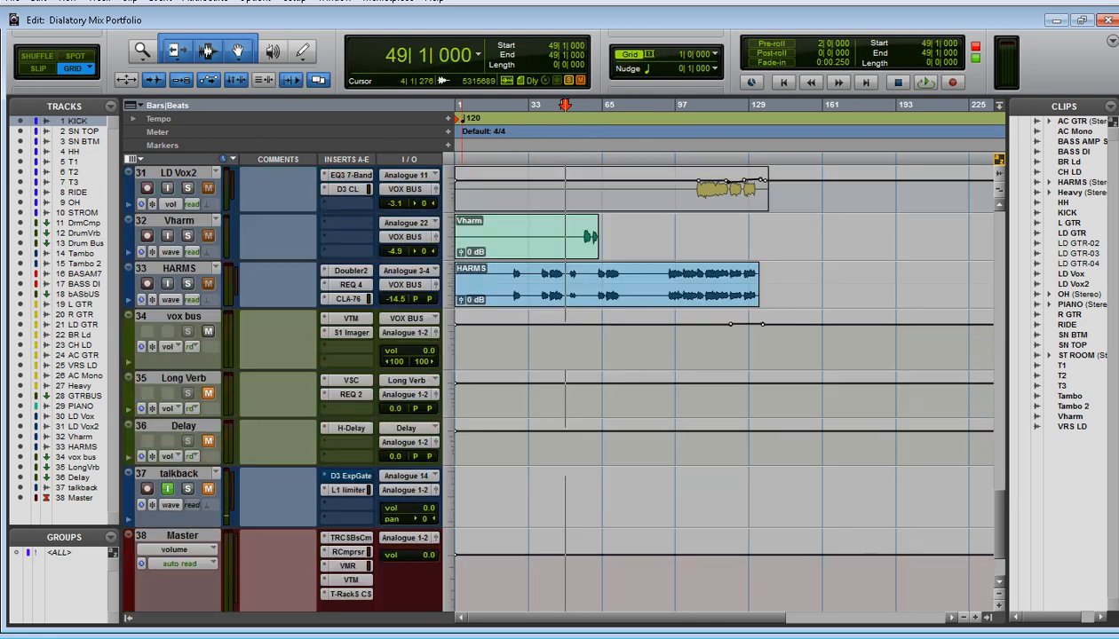
pyautogui.scroll(3, 559, 388)
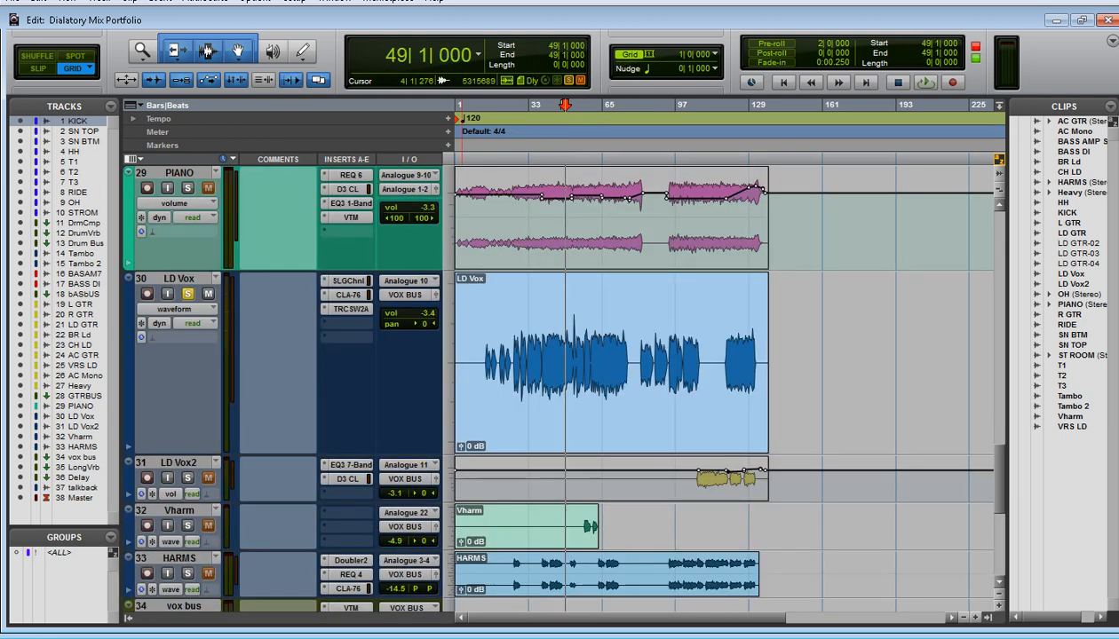
pyautogui.click(348, 309)
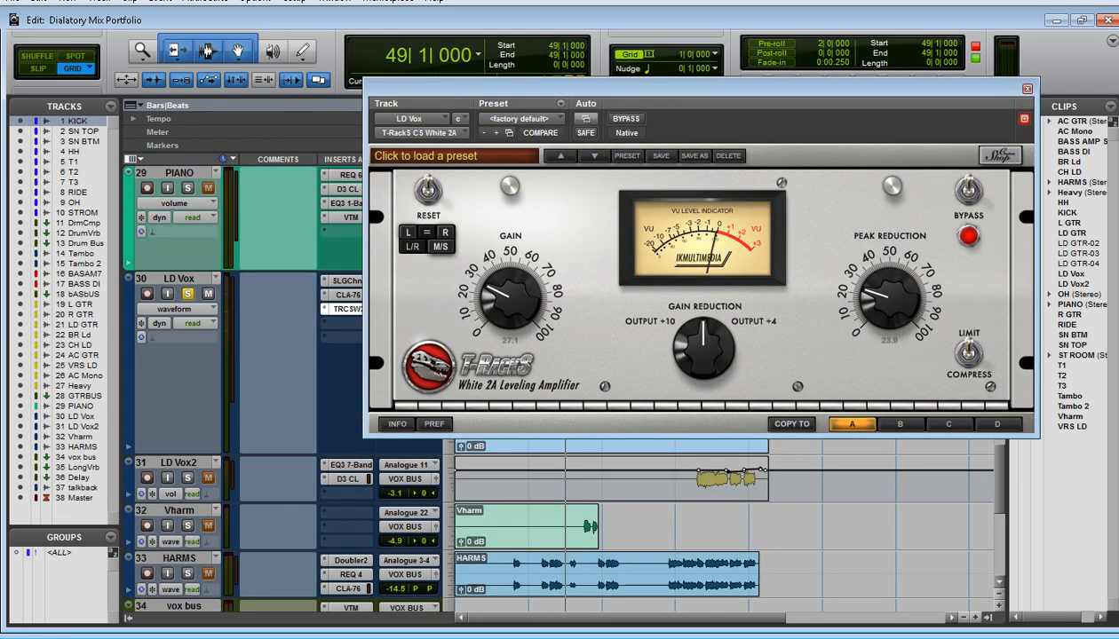
pyautogui.click(349, 309)
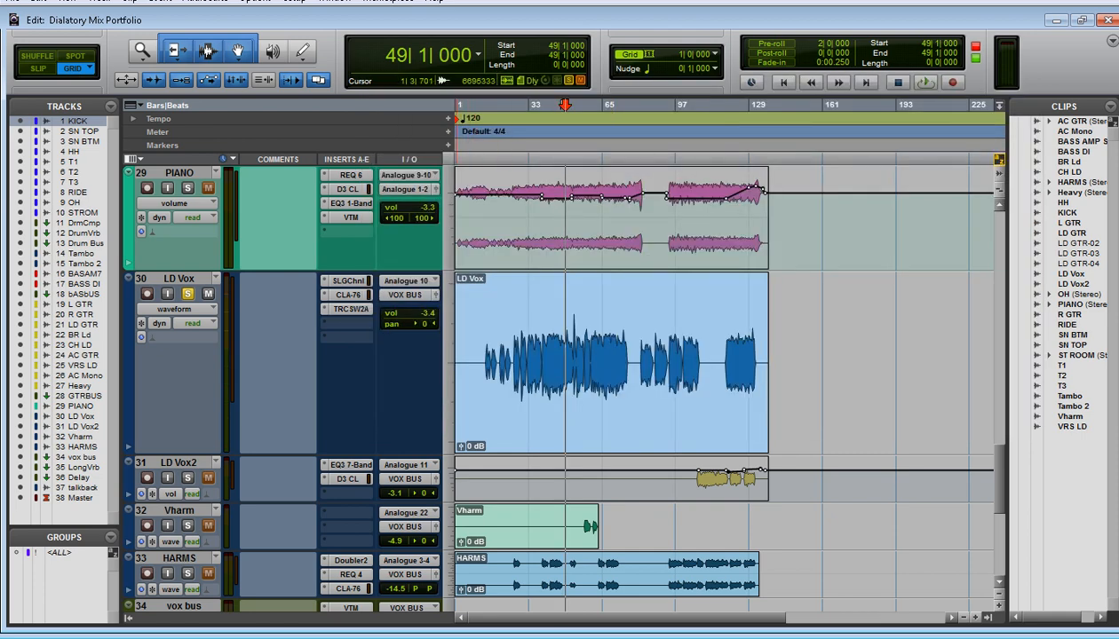
# Unmute the Long Verb track and open its REQ 2 equalizer insert
pyautogui.scroll(-5, 559, 382)
pyautogui.scroll(5, 560, 381)
pyautogui.scroll(-2, 559, 382)
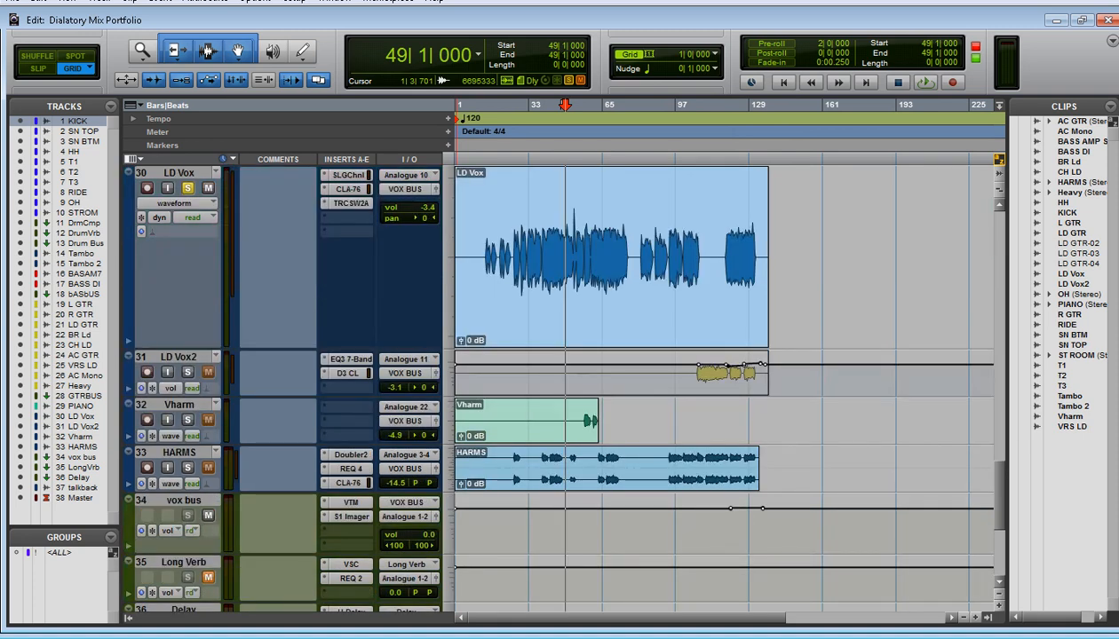
pyautogui.scroll(-2, 559, 382)
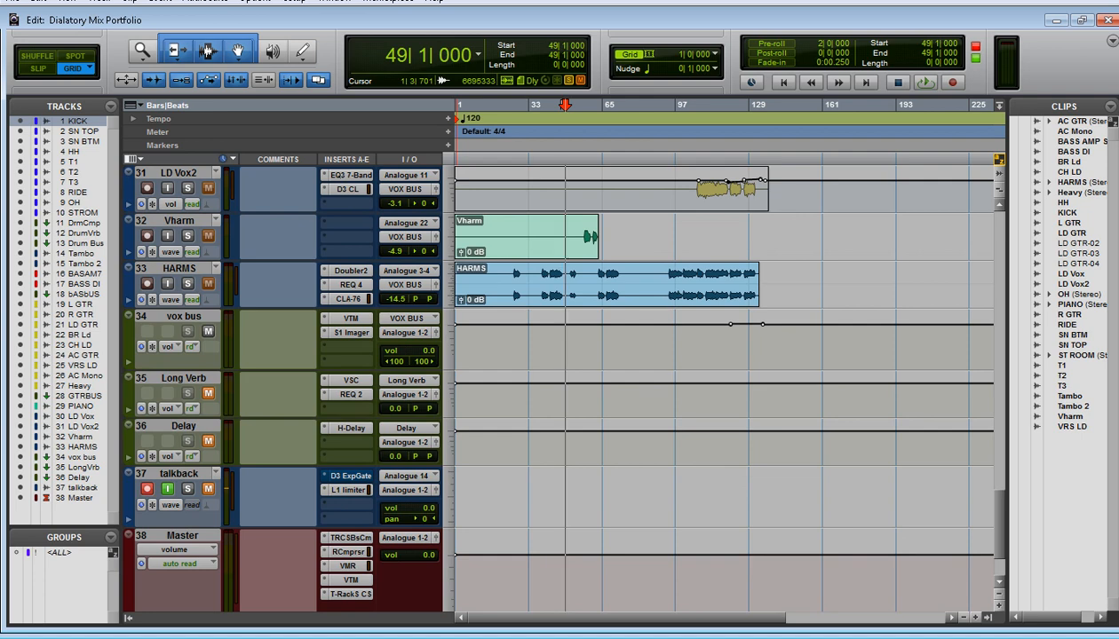
pyautogui.click(351, 381)
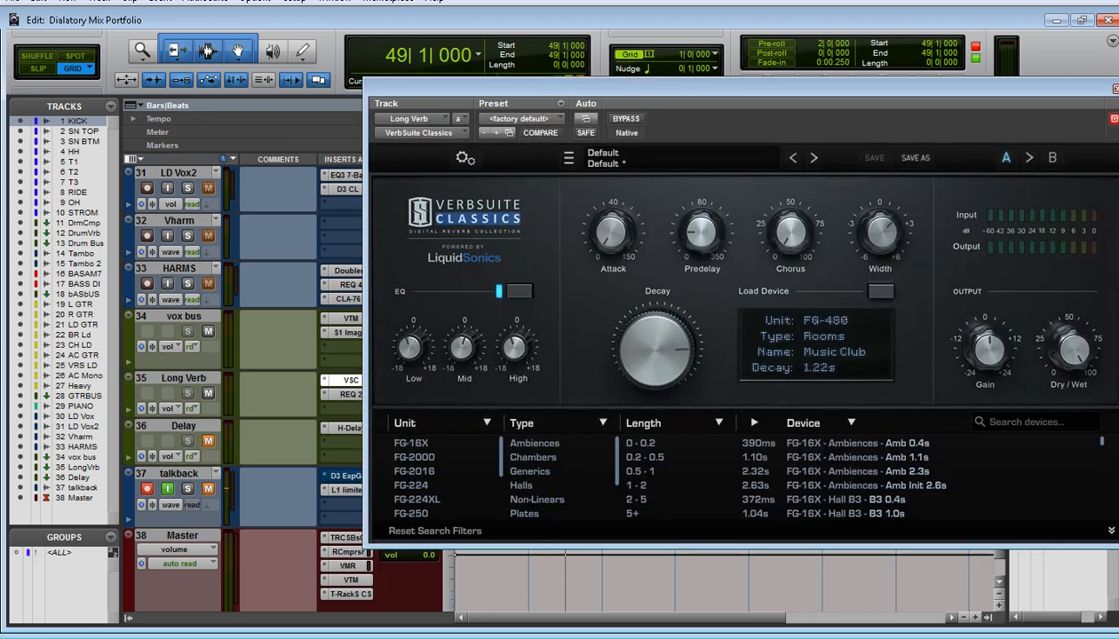
pyautogui.click(351, 394)
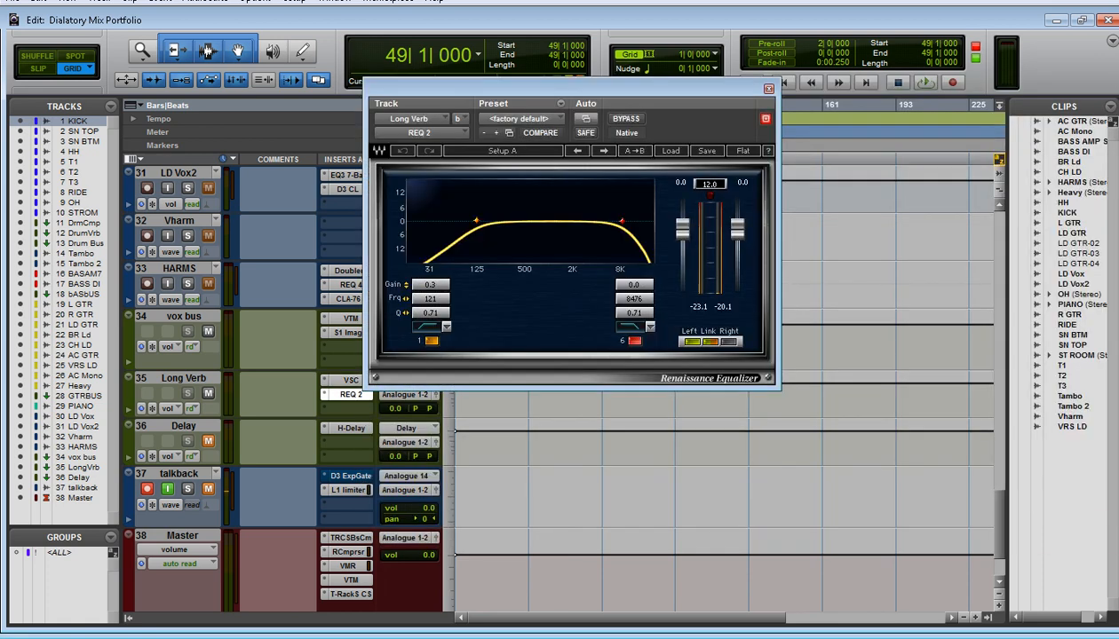
# Open the VerbSuite Classics reverb on Long Verb, move its window fully into view and check the Predelay control
pyautogui.click(350, 381)
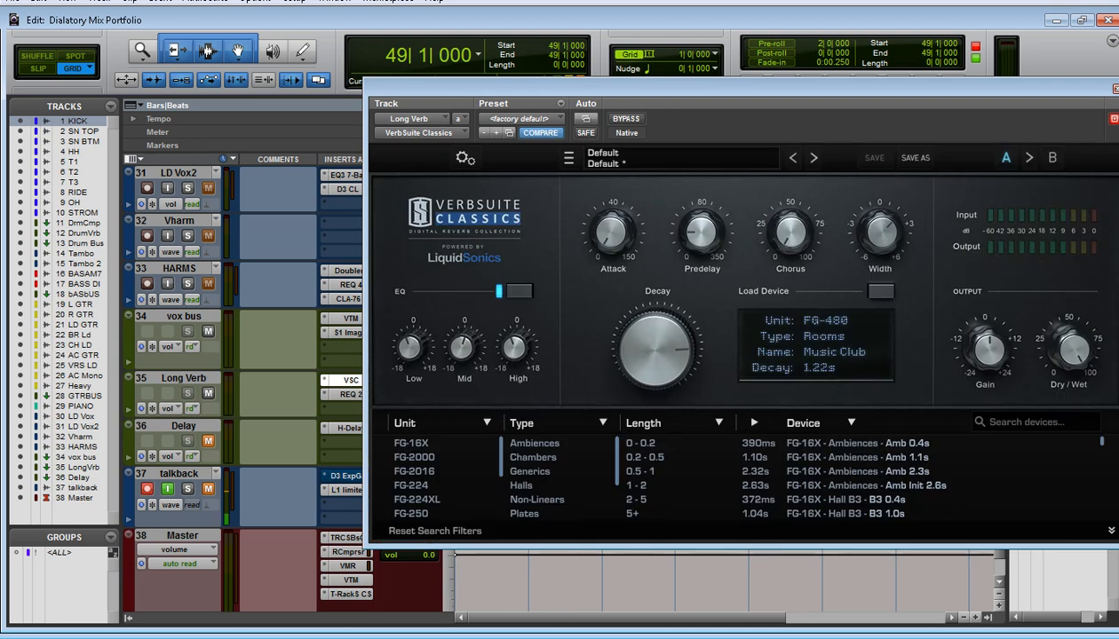
pyautogui.moveTo(568, 88); pyautogui.dragTo(368, 23)
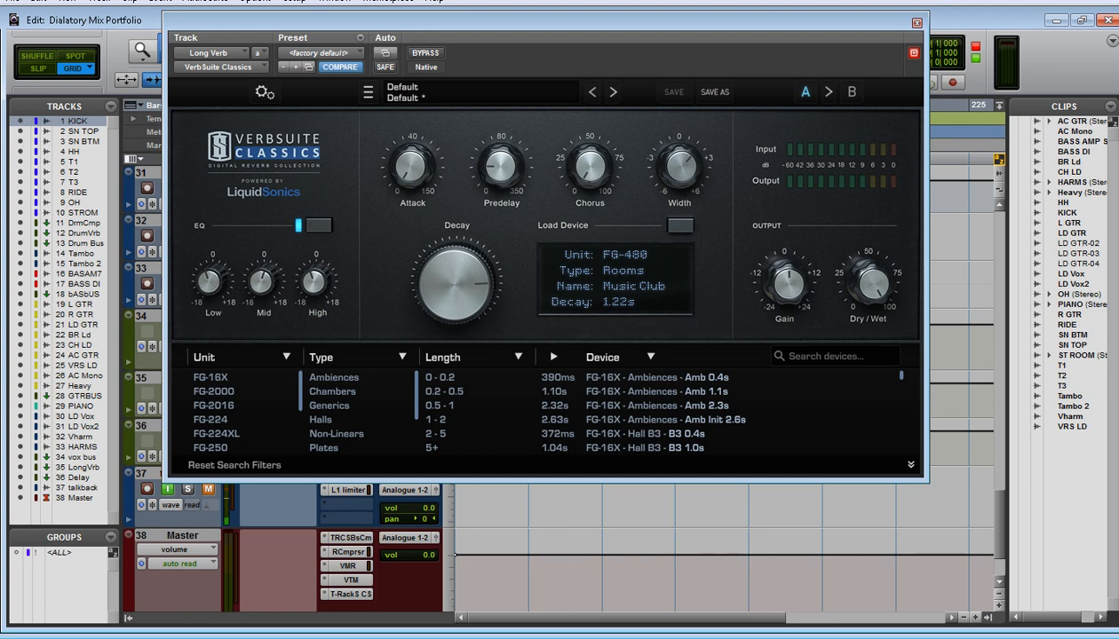
pyautogui.moveTo(545, 22); pyautogui.dragTo(490, 4)
pyautogui.moveTo(447, 148)
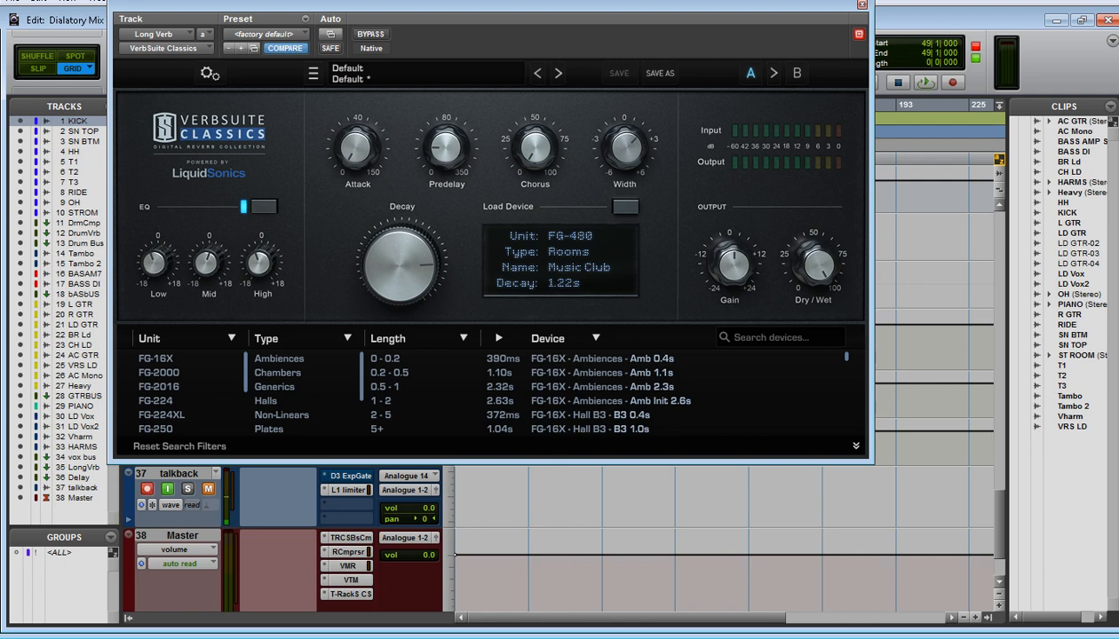
# Close the VerbSuite Classics reverb window and play the mix from bar 49
pyautogui.moveTo(491, 5); pyautogui.dragTo(502, 48)
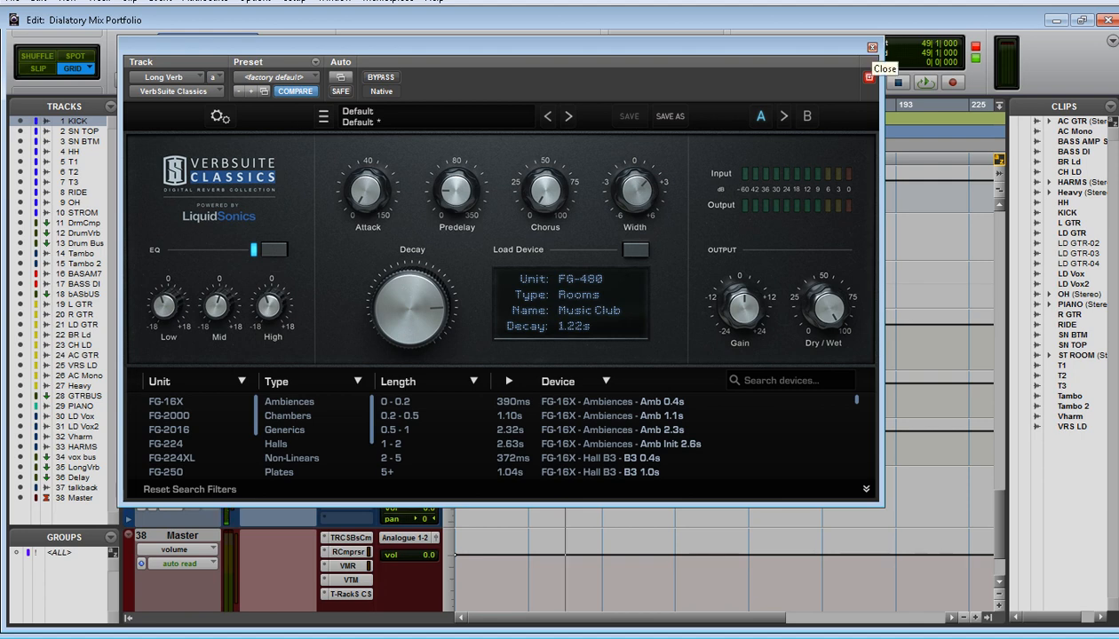
pyautogui.click(872, 47)
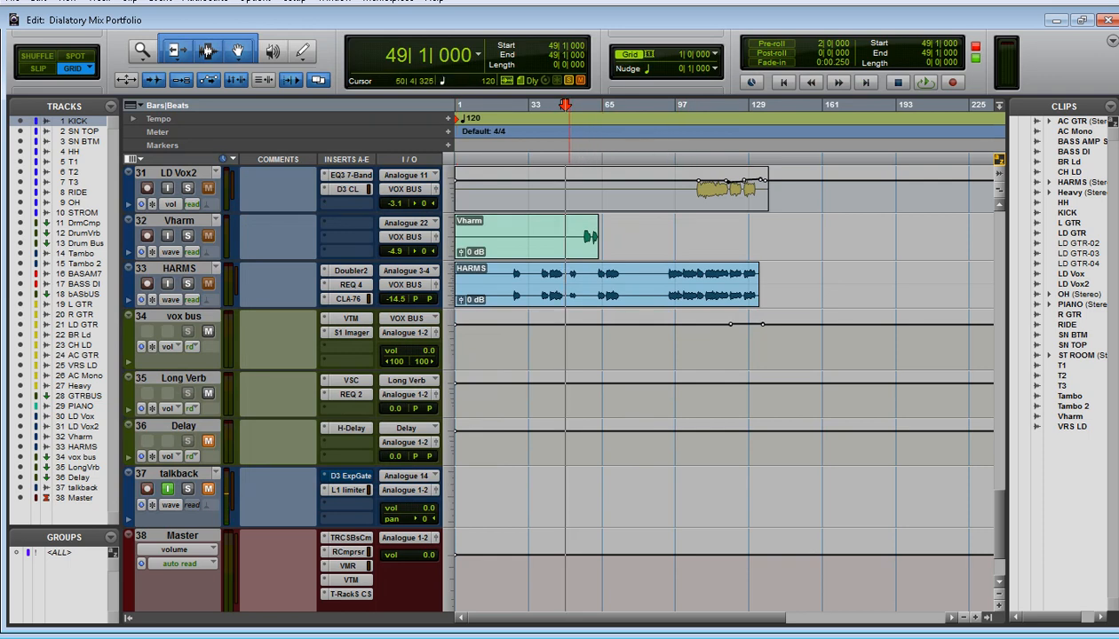
pyautogui.press('space')
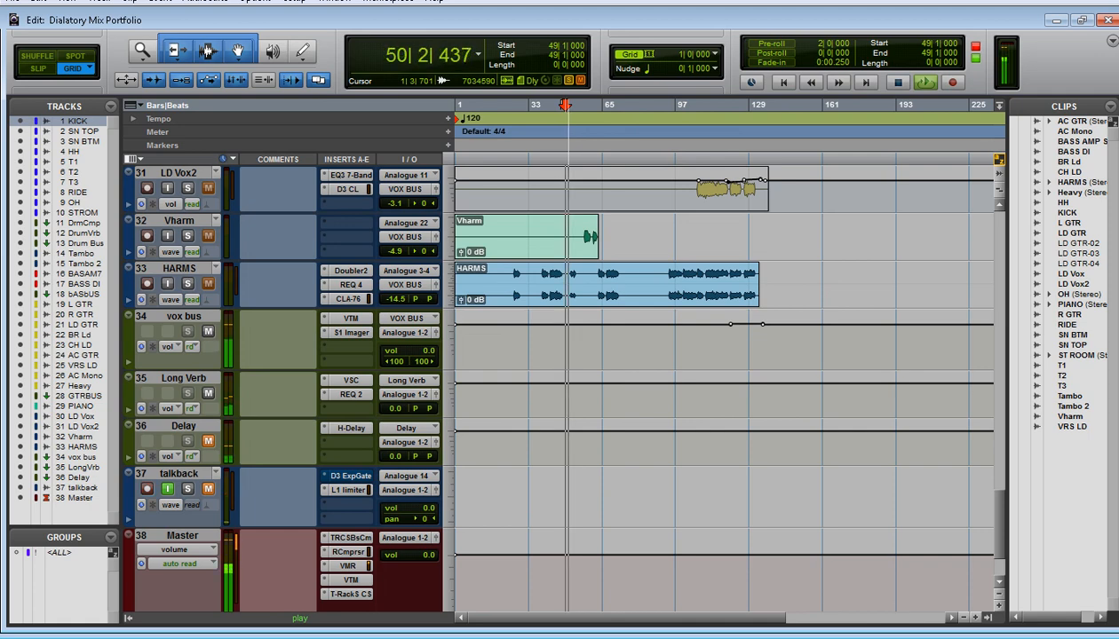
# Open the REQ 2 equalizer on Long Verb, stop playback and move the plug-in window clear of the timeline
pyautogui.click(350, 395)
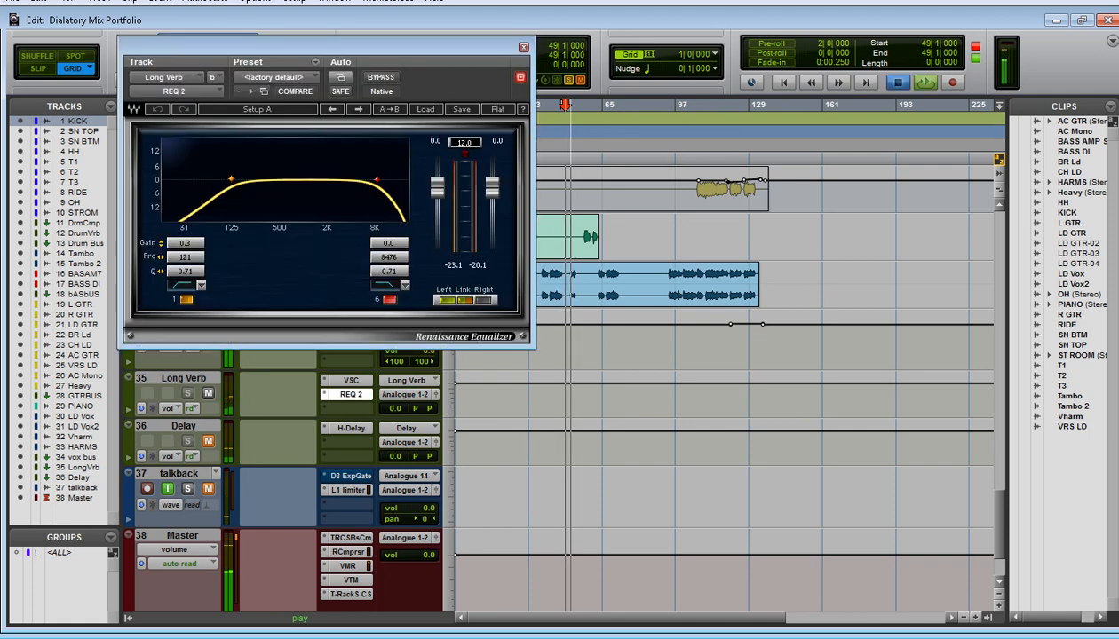
pyautogui.press('space')
pyautogui.moveTo(324, 47); pyautogui.dragTo(496, 59)
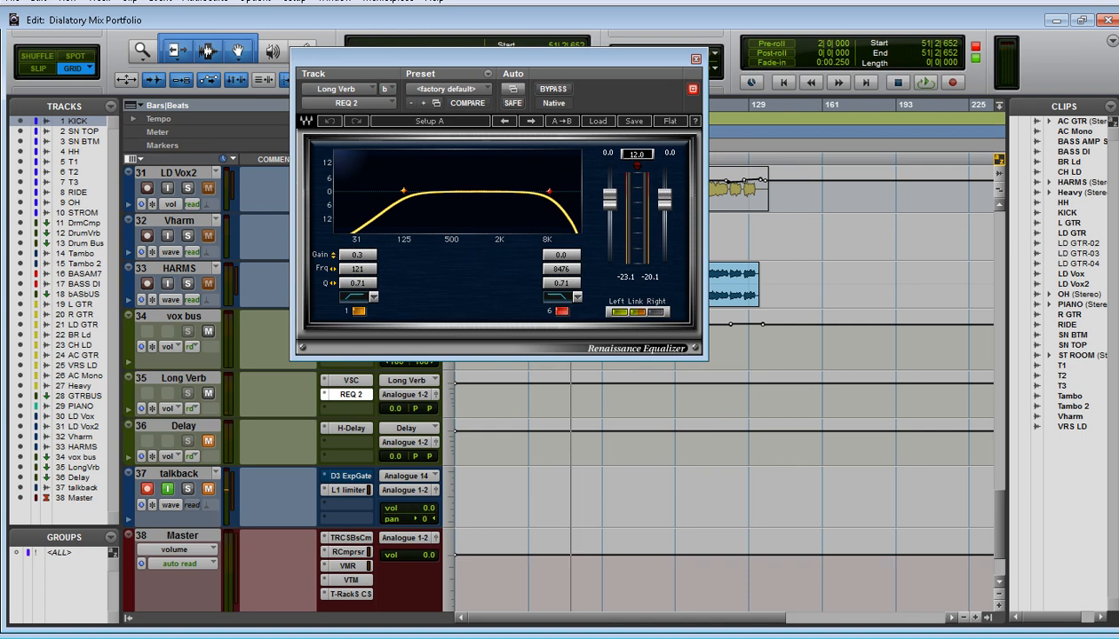
pyautogui.moveTo(496, 59); pyautogui.dragTo(586, 139)
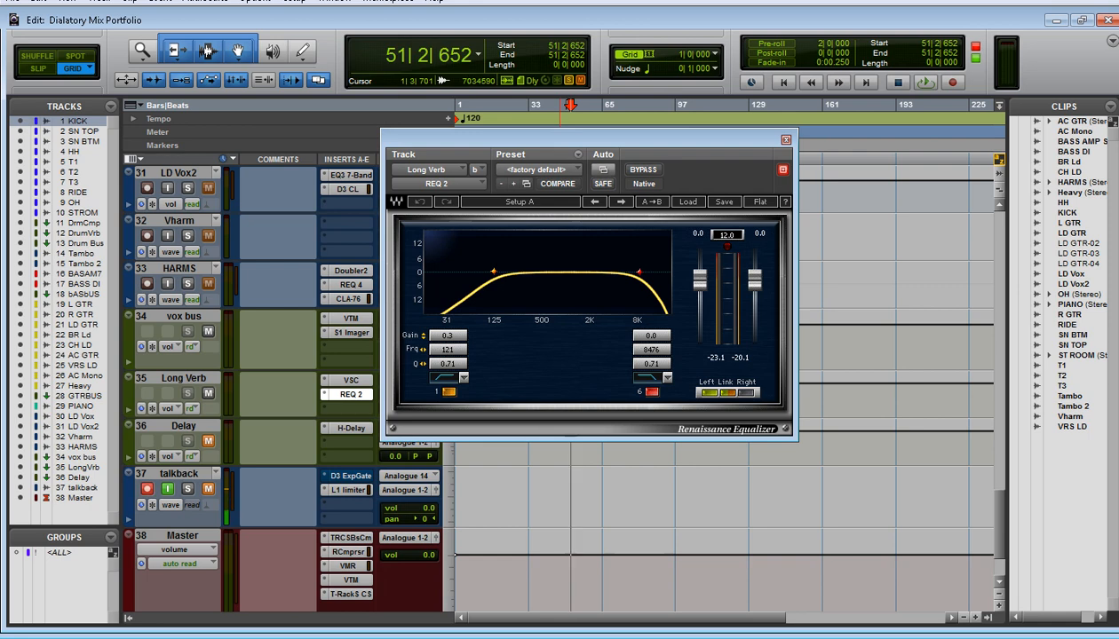
pyautogui.moveTo(602, 139); pyautogui.dragTo(595, 180)
# Play from bar 47 to about bar 51, switching the REQ 2 bypass on and off to compare the reverb's sound
pyautogui.click(560, 107)
pyautogui.press('space')
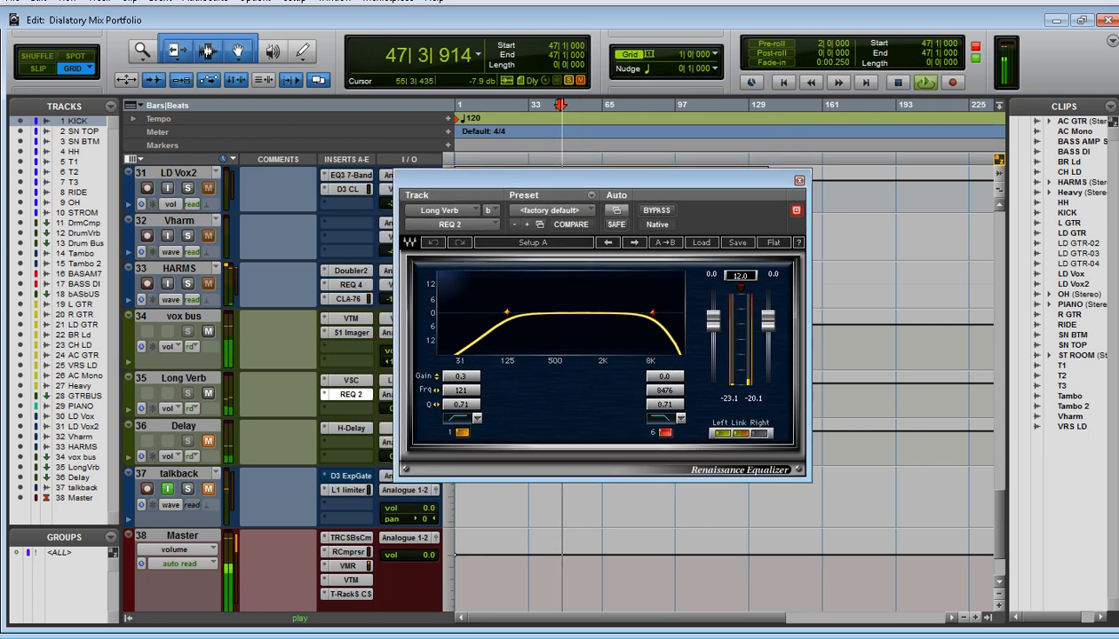
pyautogui.click(656, 210)
pyautogui.click(656, 210)
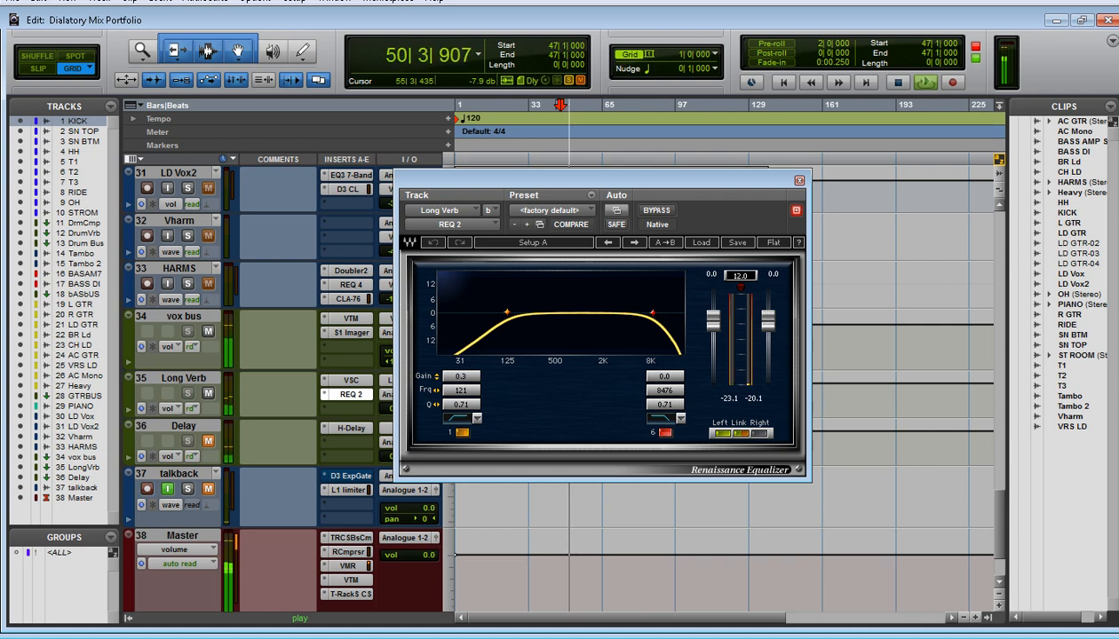
pyautogui.press('space')
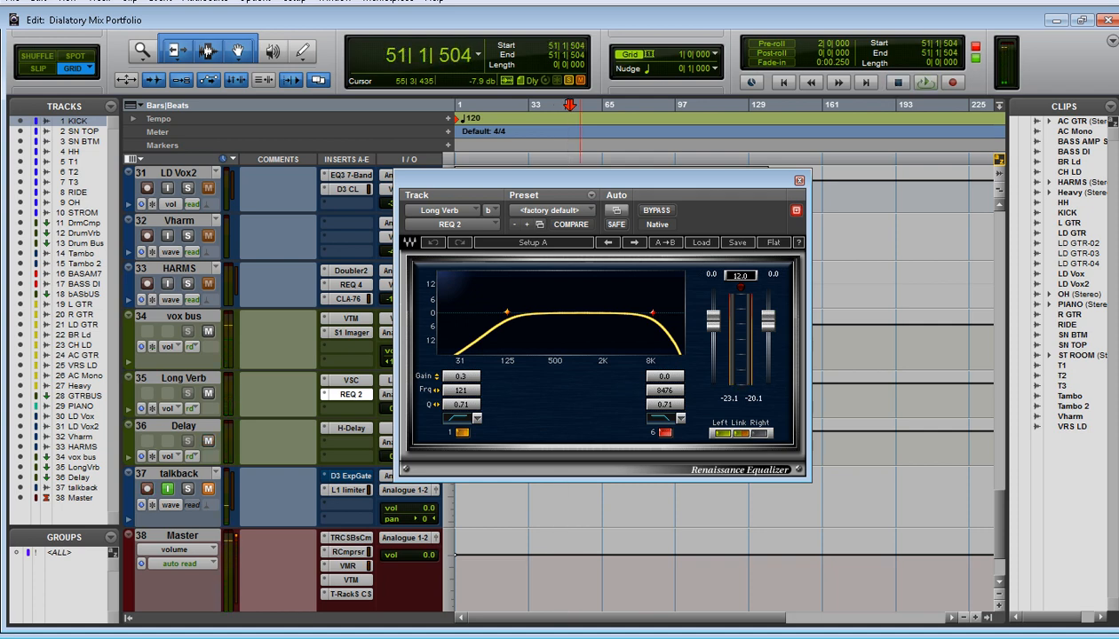
# Open the H-Delay insert on the unmuted Delay track, check its HiPass and LoPass filters and audition it from bar 51
pyautogui.click(325, 428)
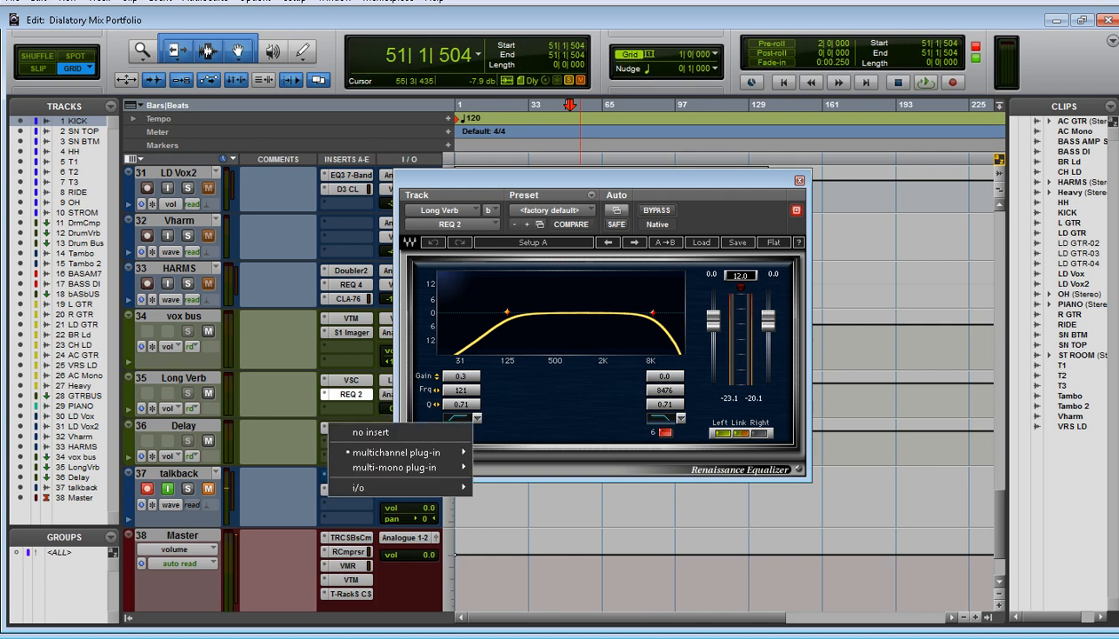
pyautogui.press('Escape')
pyautogui.click(346, 428)
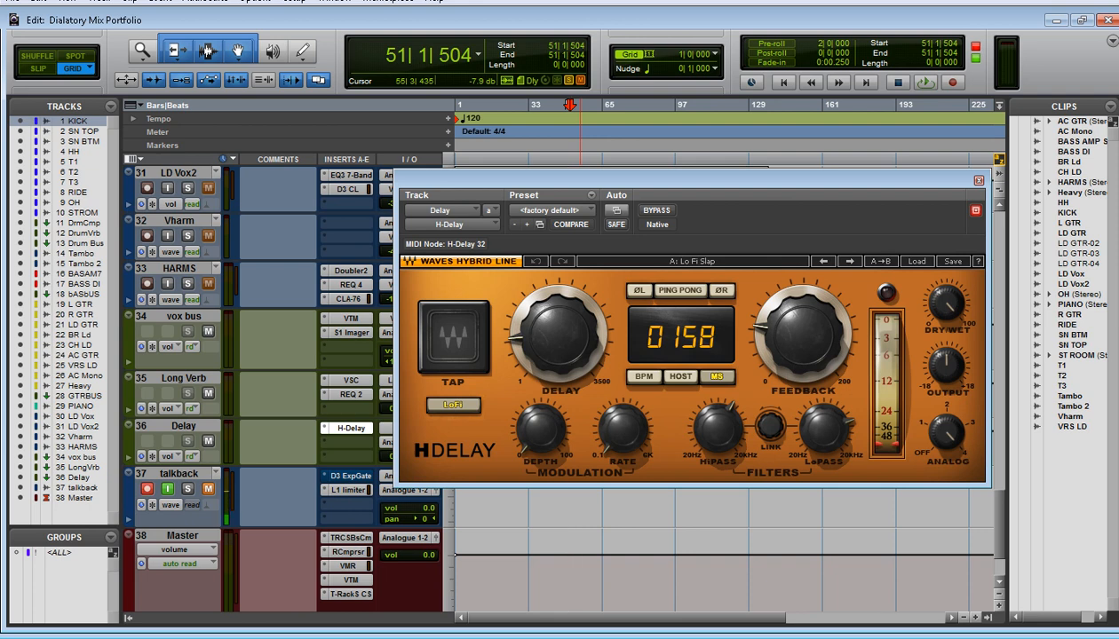
pyautogui.moveTo(717, 430)
pyautogui.moveTo(823, 430)
pyautogui.press('space')
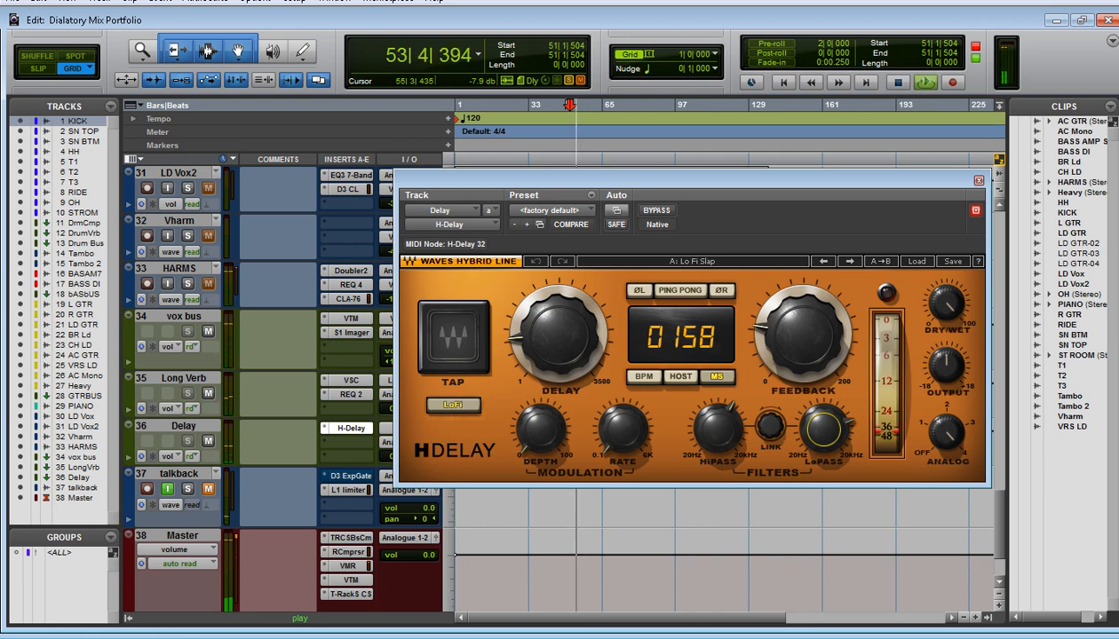
# Check the Delay and Feedback controls in H-Delay and close the plug-in
pyautogui.moveTo(558, 335)
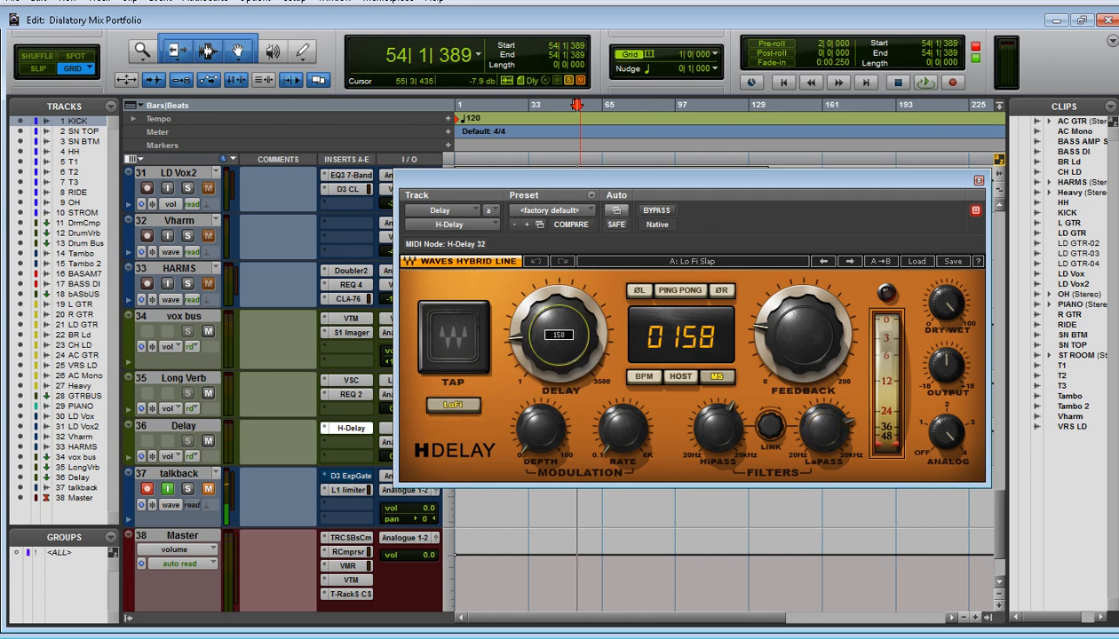
pyautogui.moveTo(801, 335)
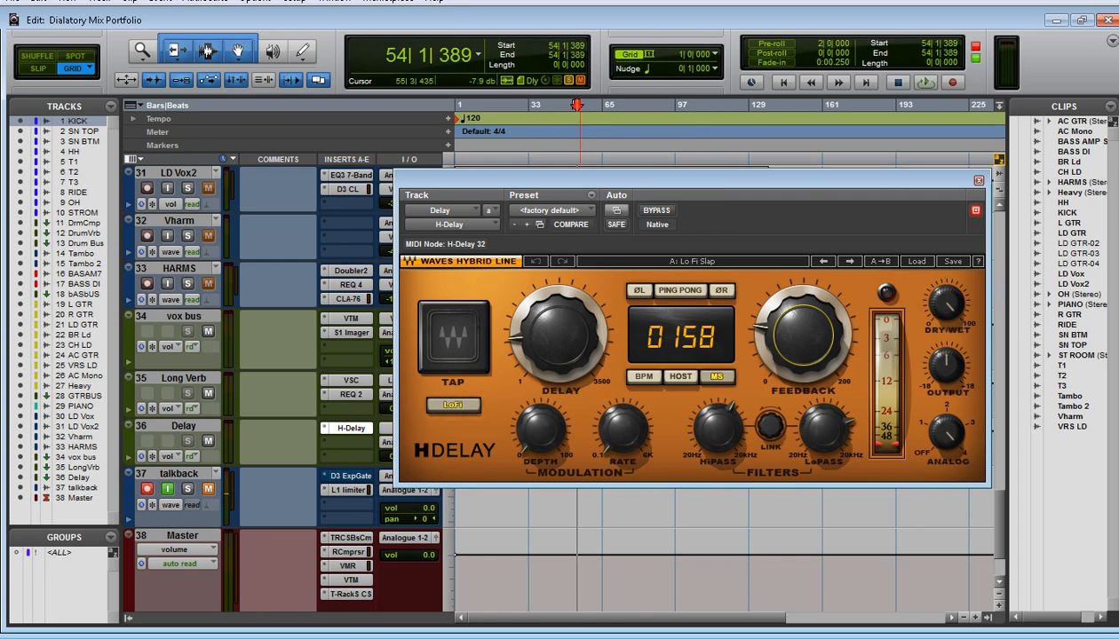
pyautogui.click(978, 180)
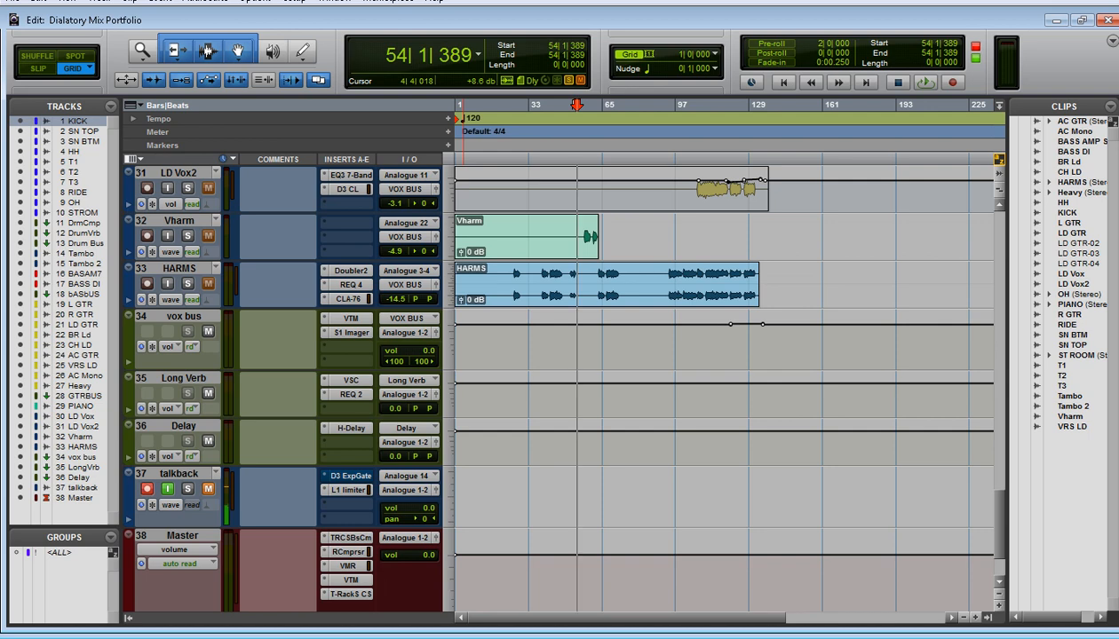
# Select the vox bus track, open its Virtual Tape Machines insert and audition it from bar 54 before closing it
pyautogui.click(180, 268)
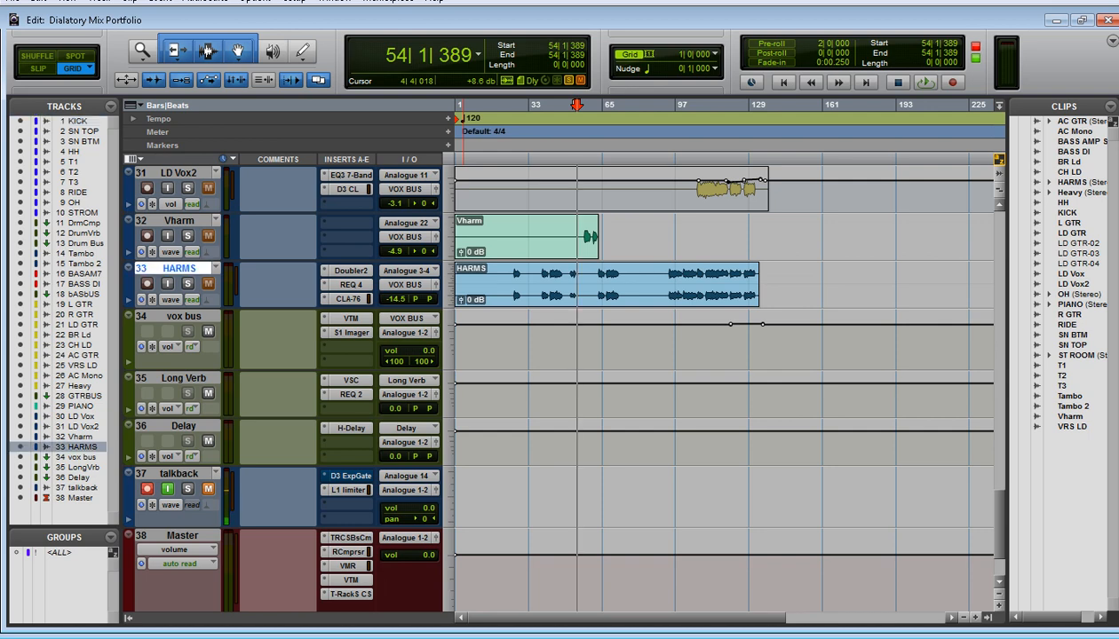
pyautogui.click(184, 316)
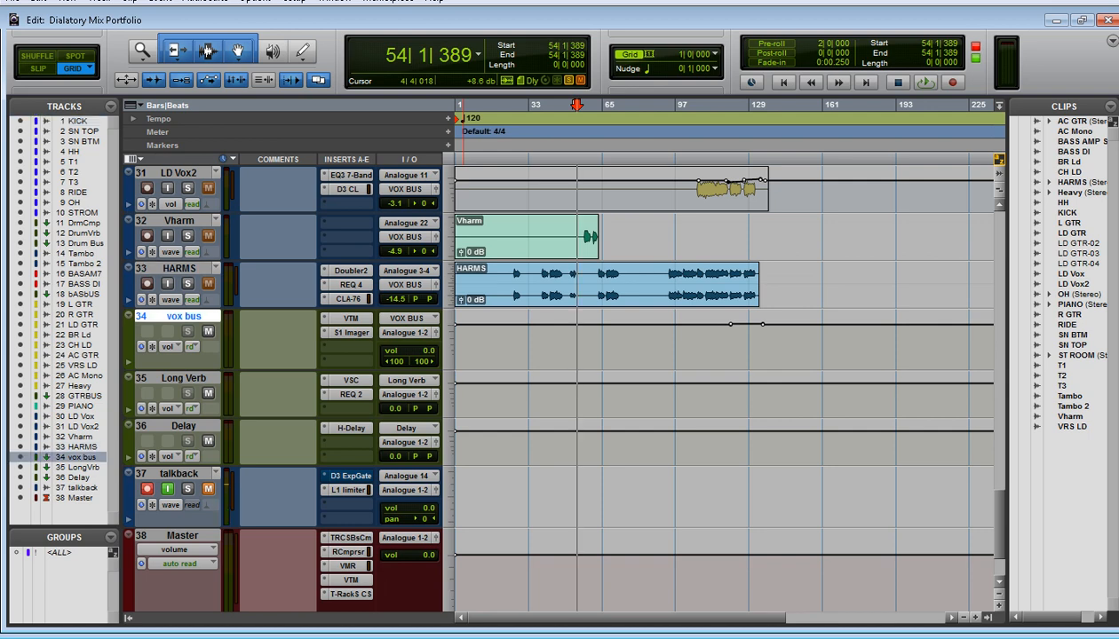
pyautogui.click(350, 319)
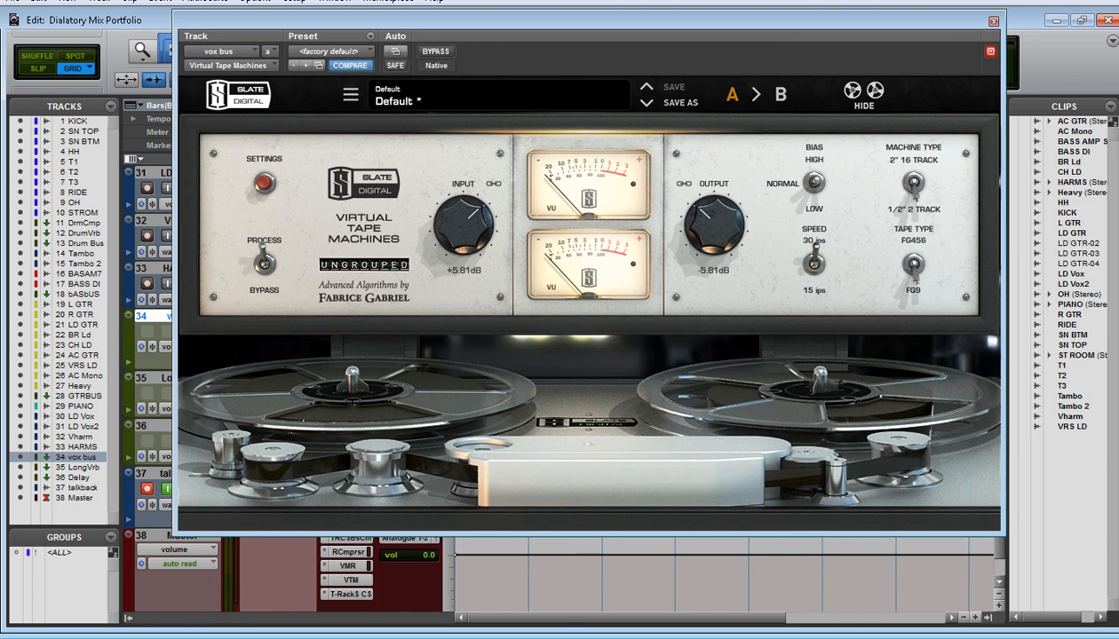
pyautogui.press('space')
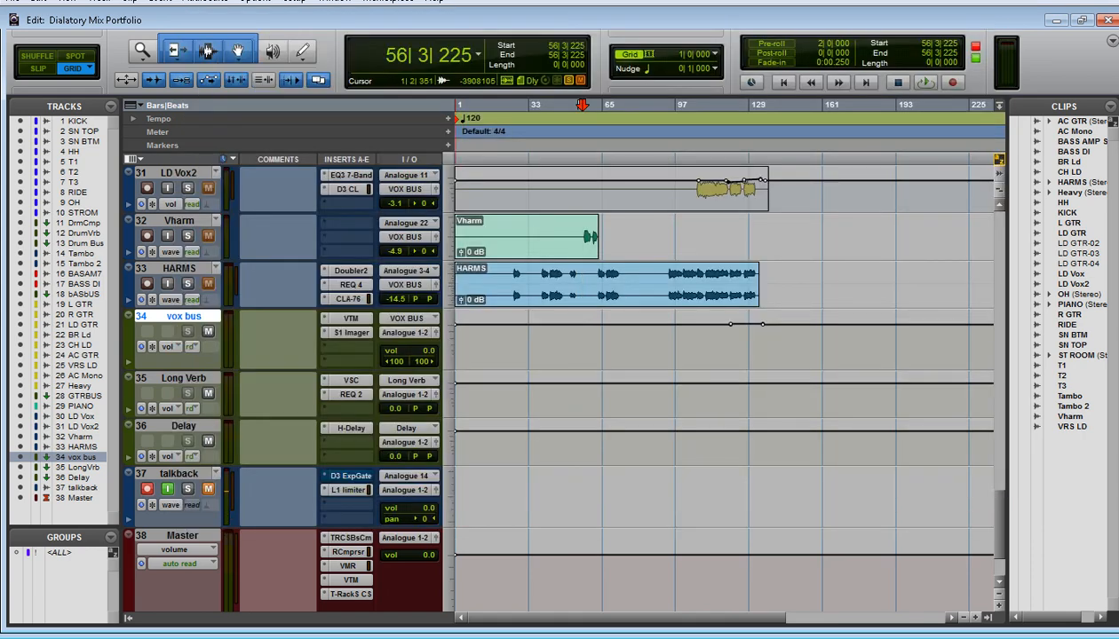
# Open the S1 Imager on vox bus, move its window aside and play from bar 56 while checking the vocal tracks
pyautogui.click(350, 333)
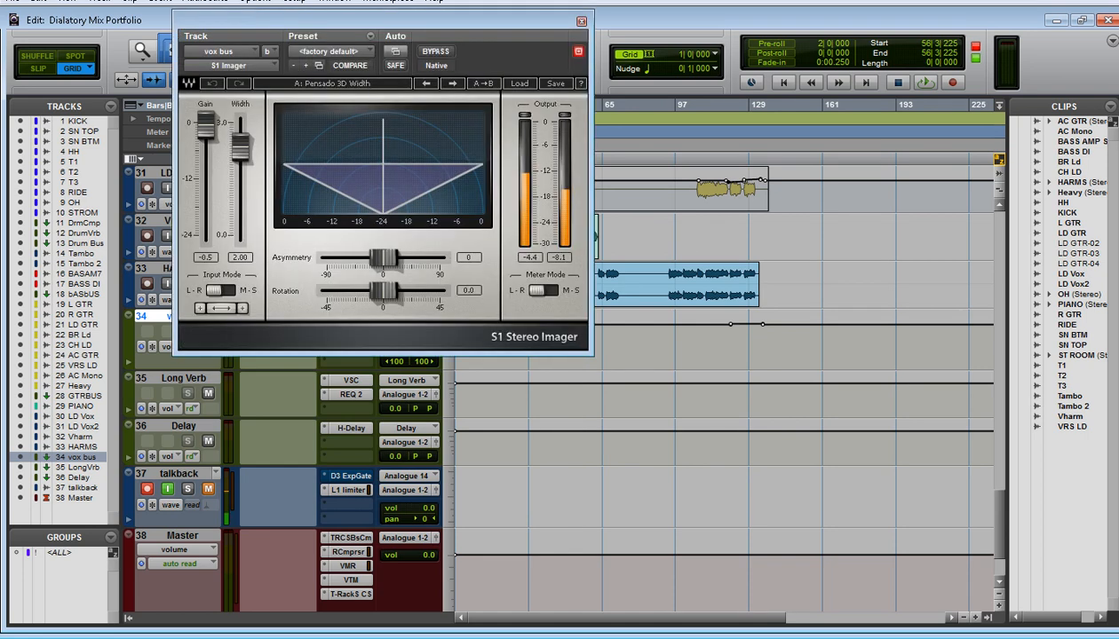
pyautogui.moveTo(381, 21); pyautogui.dragTo(578, 62)
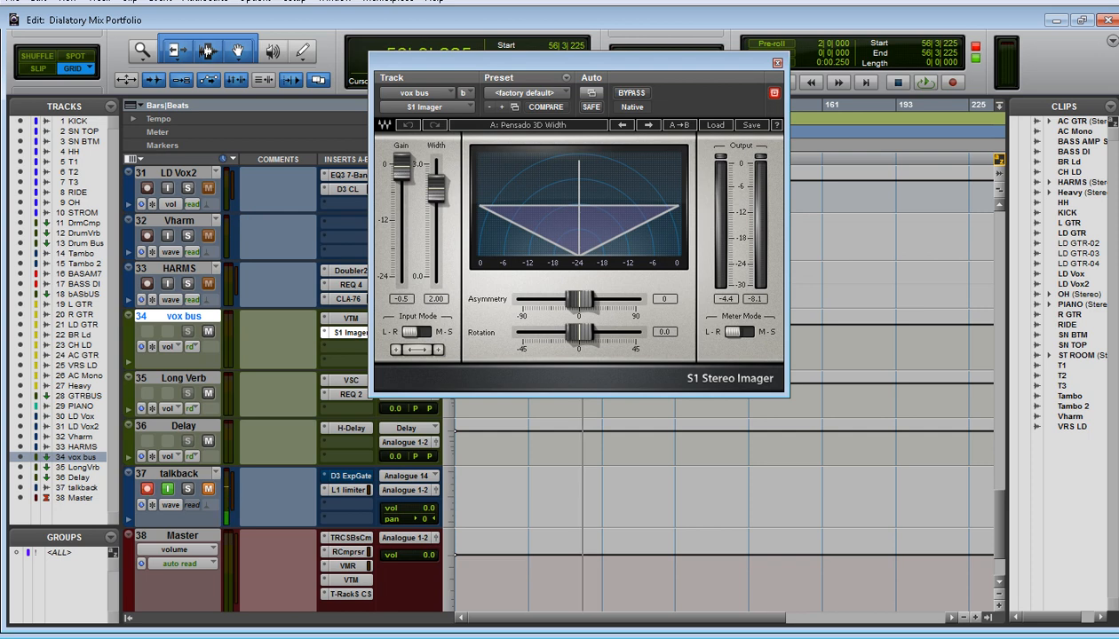
pyautogui.moveTo(569, 62); pyautogui.dragTo(595, 79)
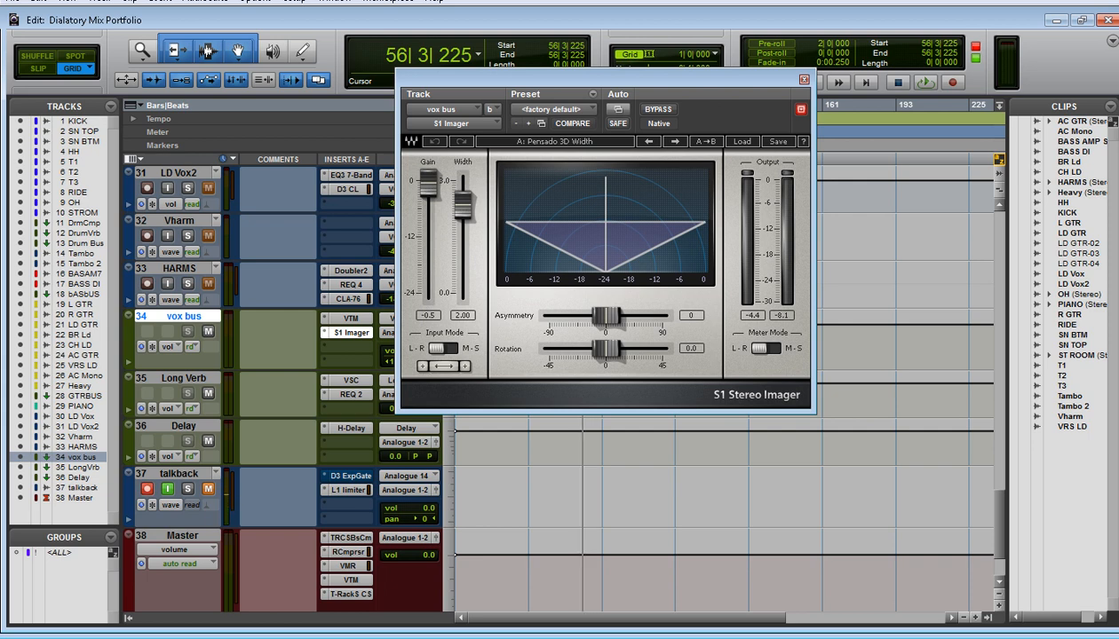
pyautogui.press('space')
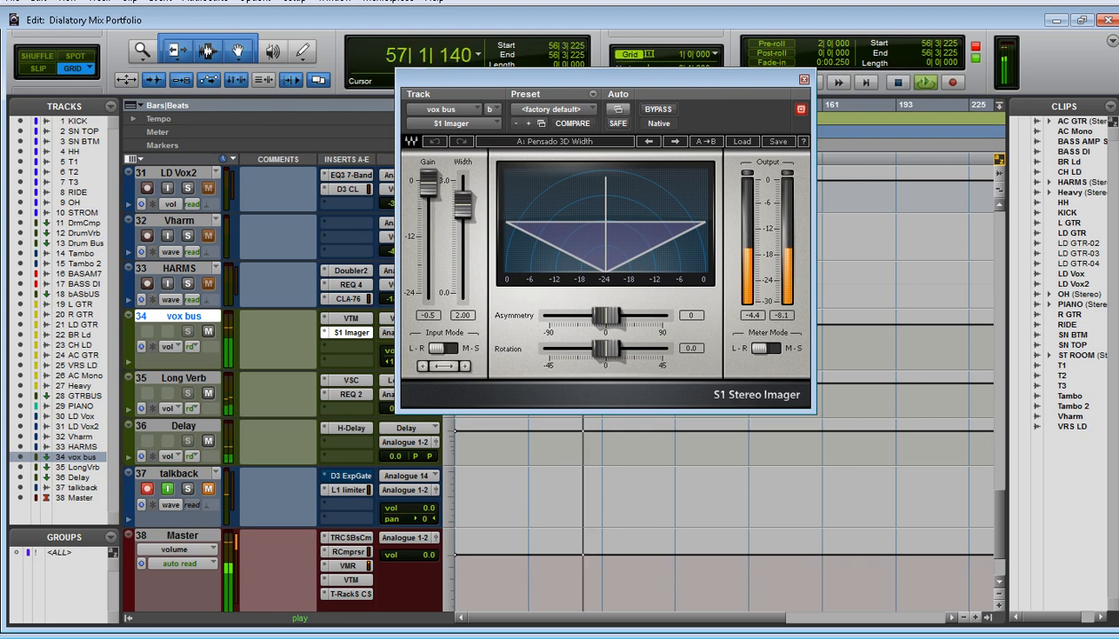
pyautogui.scroll(4, 723, 515)
pyautogui.scroll(-2, 724, 515)
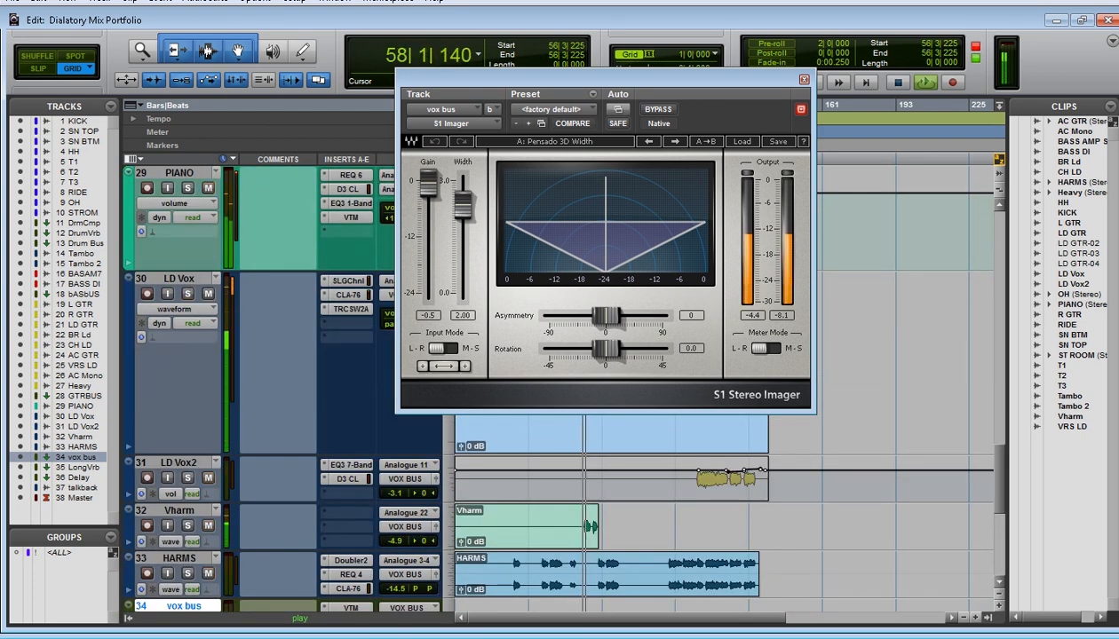
pyautogui.scroll(-3, 724, 515)
pyautogui.scroll(-2, 724, 515)
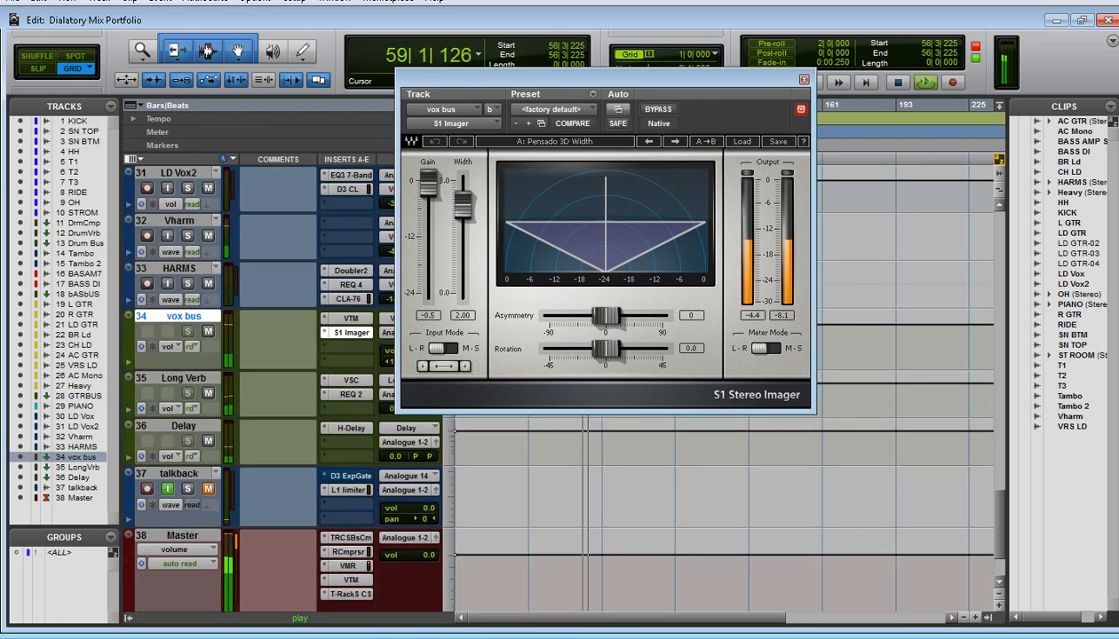
# Bypass and re-enable the S1 Imager twice during playback to compare the vocal width, then stop near bar 70
pyautogui.click(657, 109)
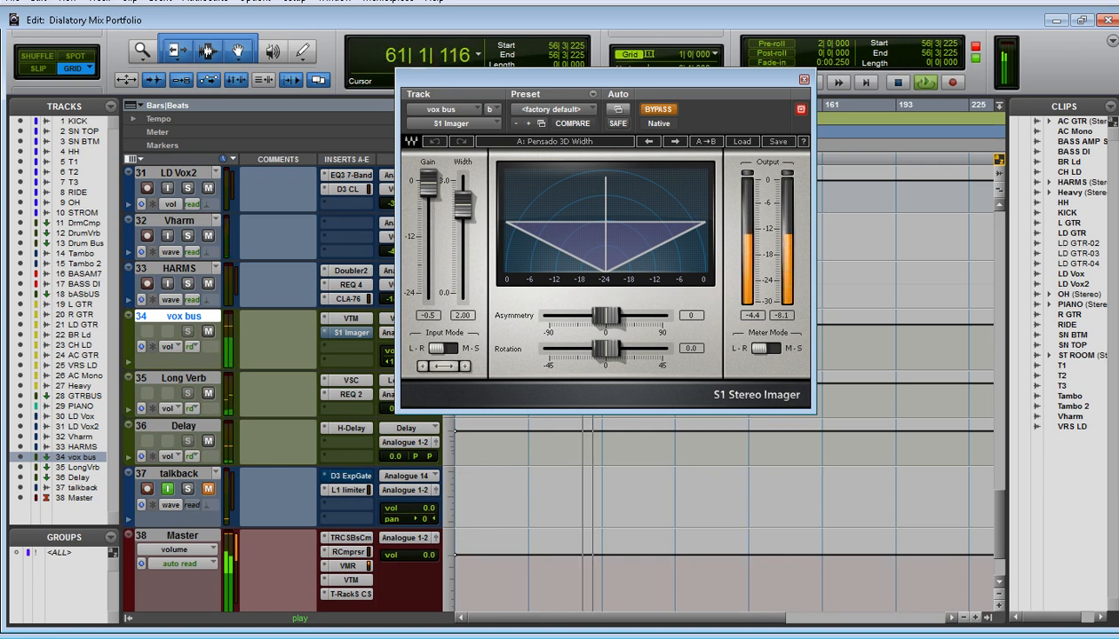
pyautogui.click(658, 109)
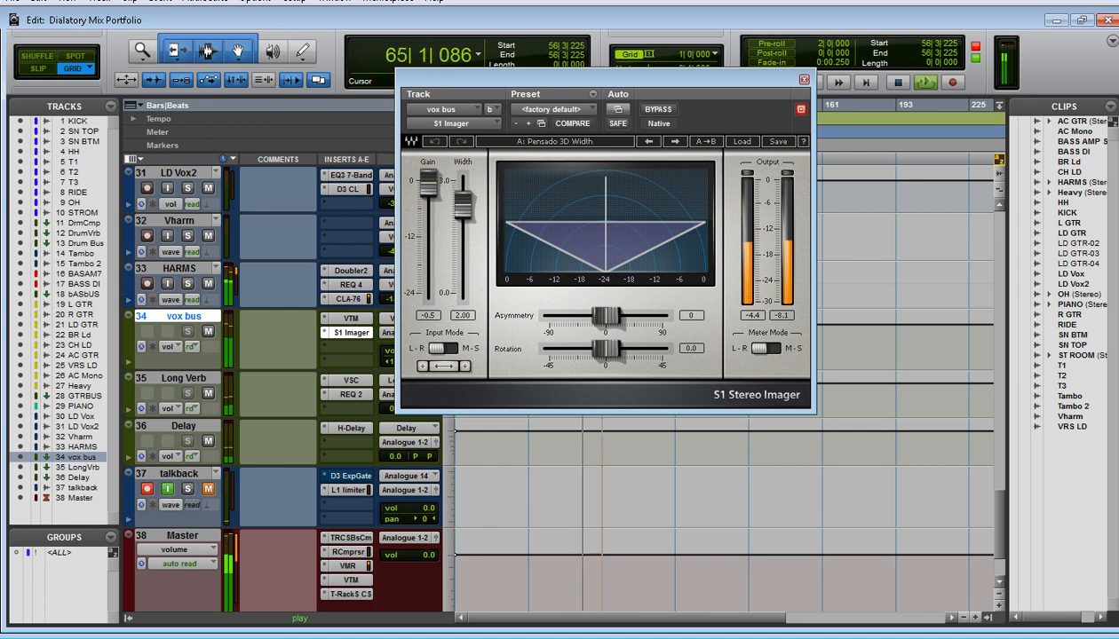
pyautogui.click(658, 109)
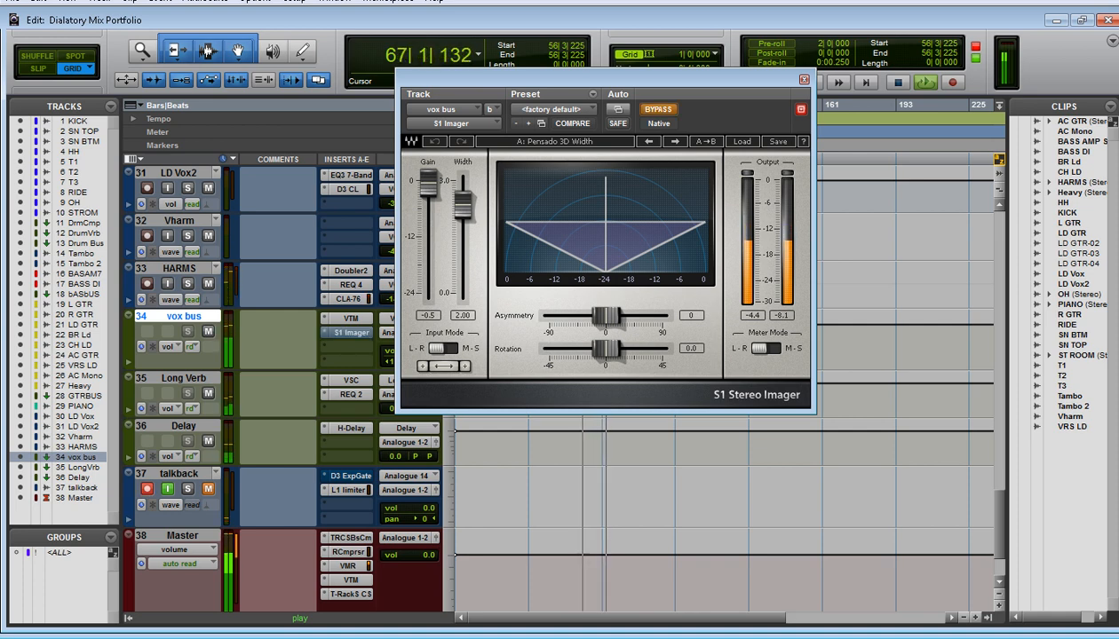
pyautogui.click(658, 109)
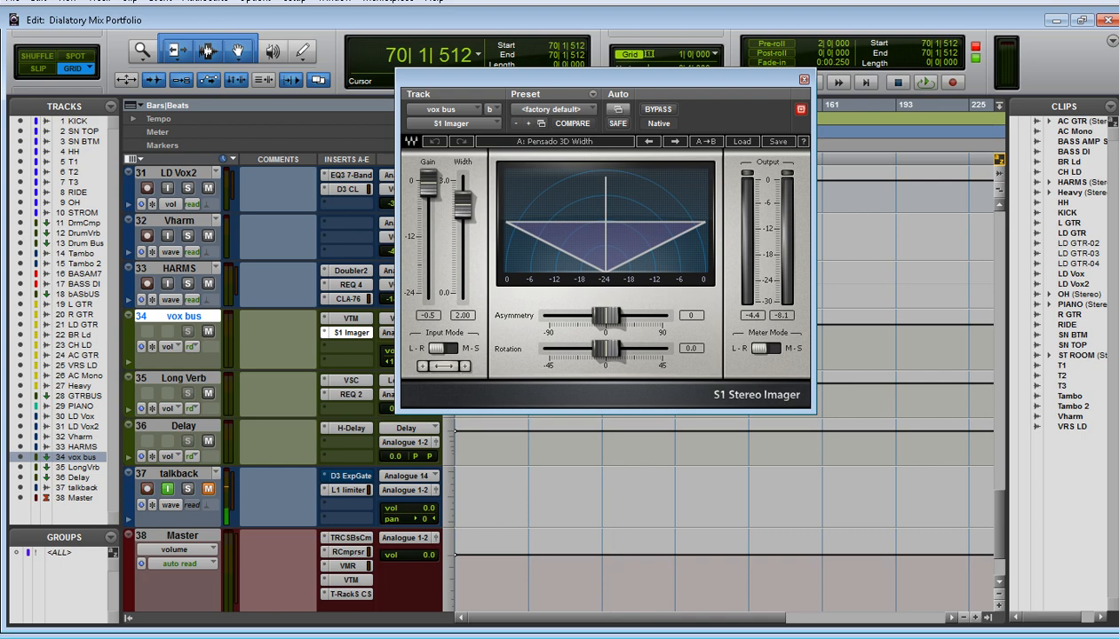
# Close the S1 Imager and set the playback position to bar 66
pyautogui.hotkey('ctrl', 'w')
pyautogui.scroll(-3, 474, 200)
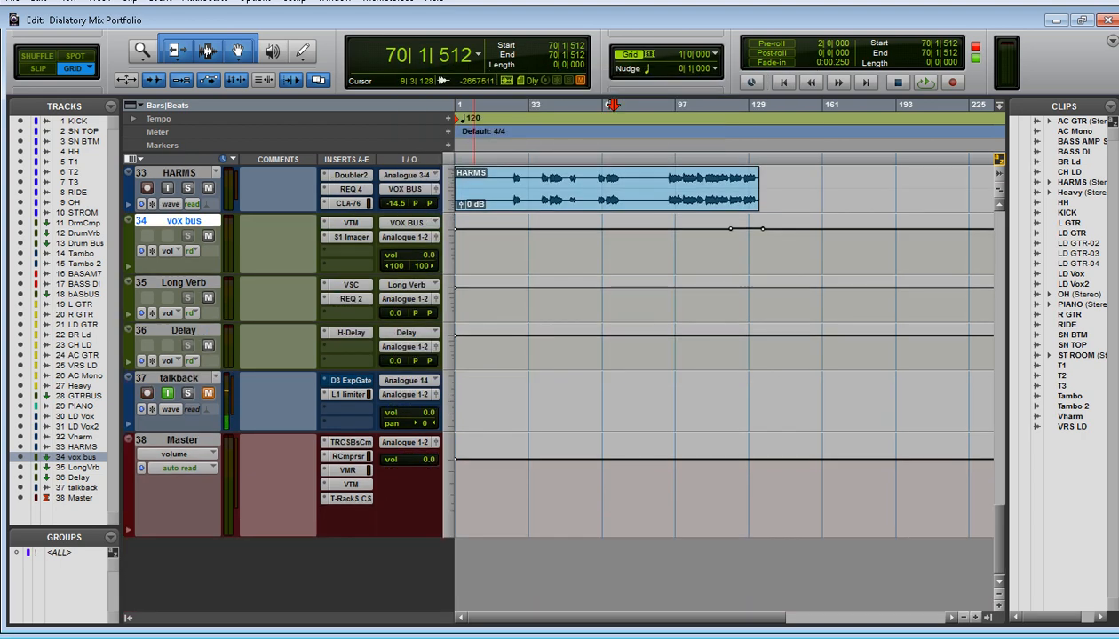
pyautogui.scroll(6, 474, 355)
pyautogui.scroll(-6, 474, 355)
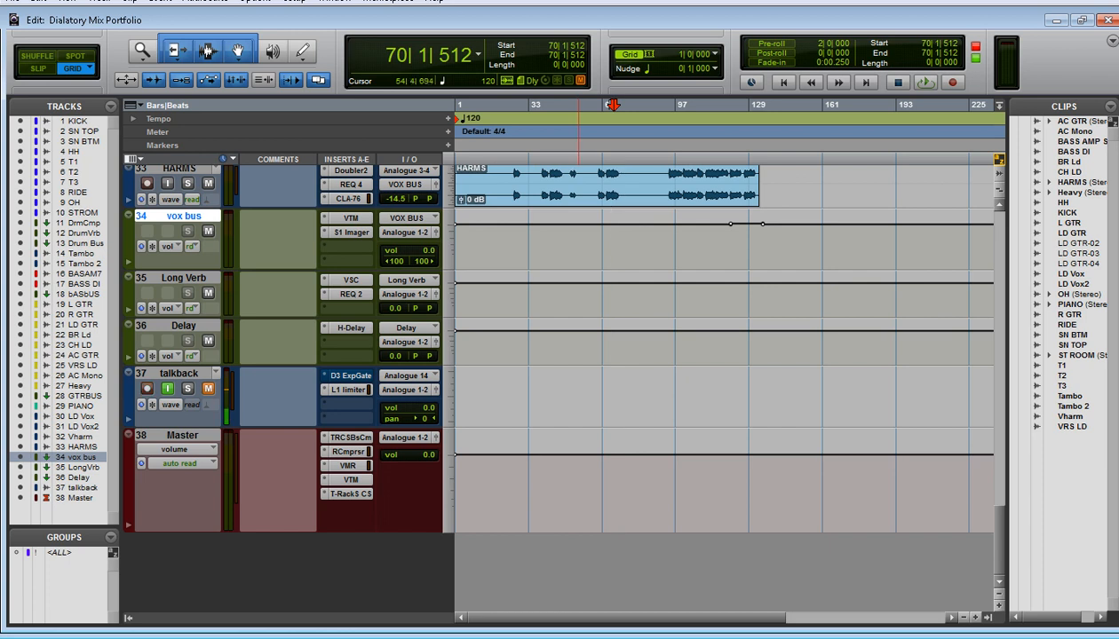
pyautogui.click(604, 106)
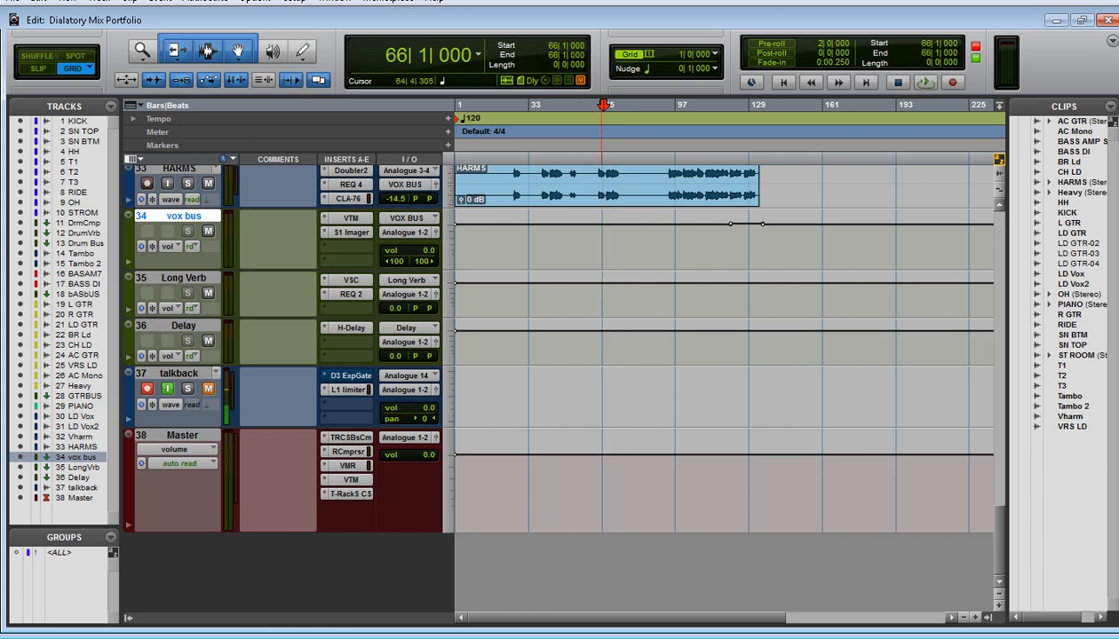